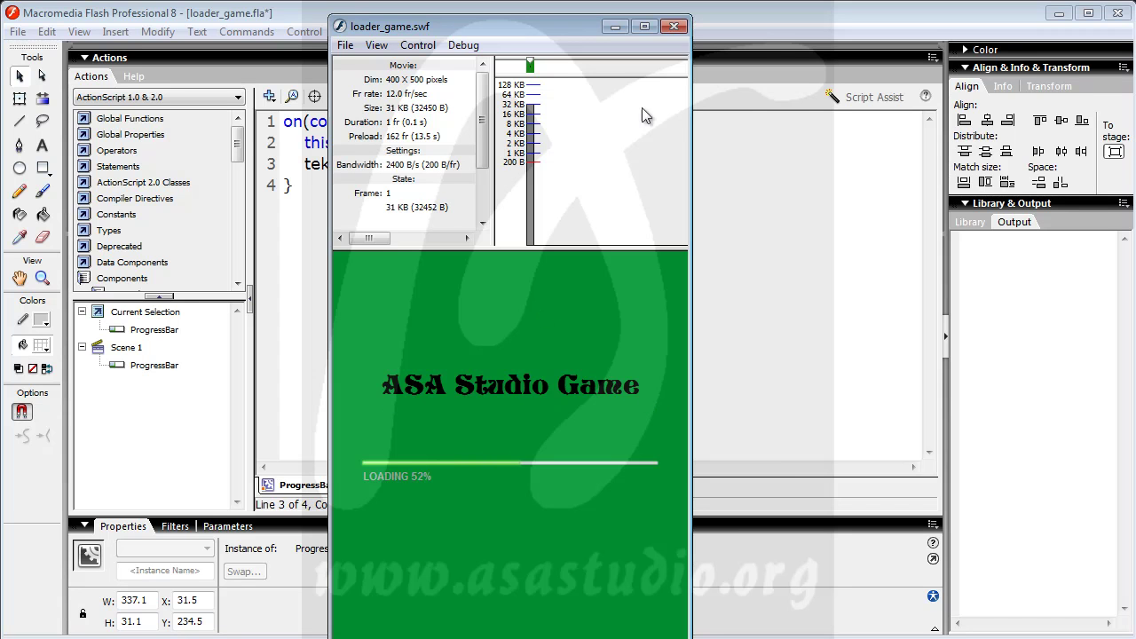
Close the loader_game.swf test window to return to the stage with the title and LOADING 0% bar.
click(674, 25)
Drag the title text field's bottom edge down to make it taller.
click(338, 61)
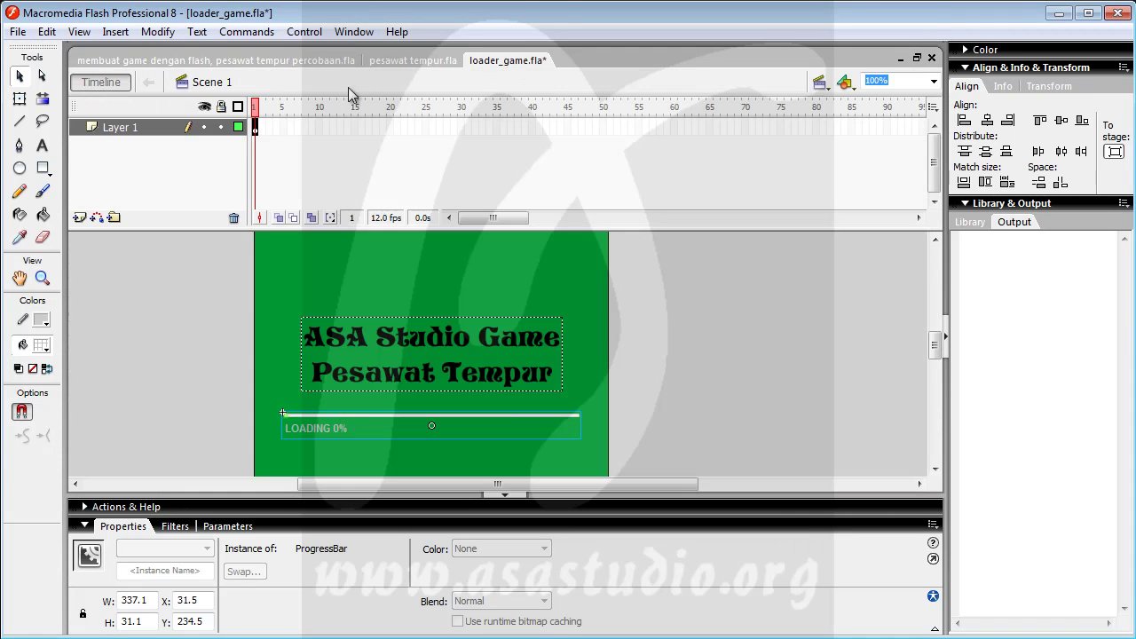
click(382, 368)
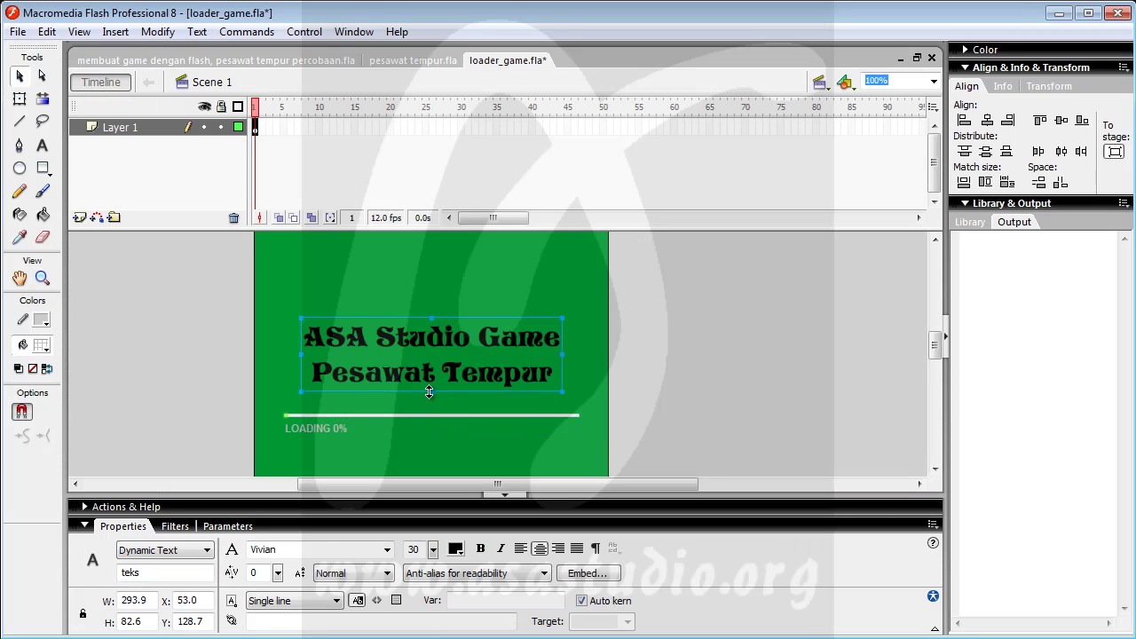
drag(430, 393, 430, 411)
Test the movie with a simulated 56K download, then close the player.
click(305, 34)
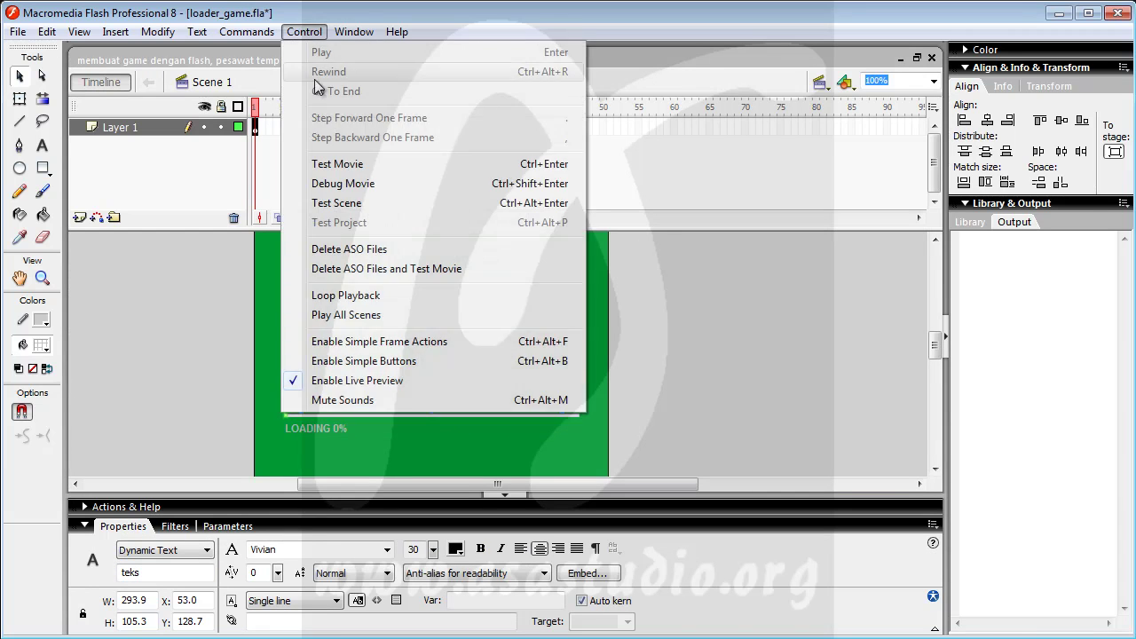
click(333, 165)
click(380, 47)
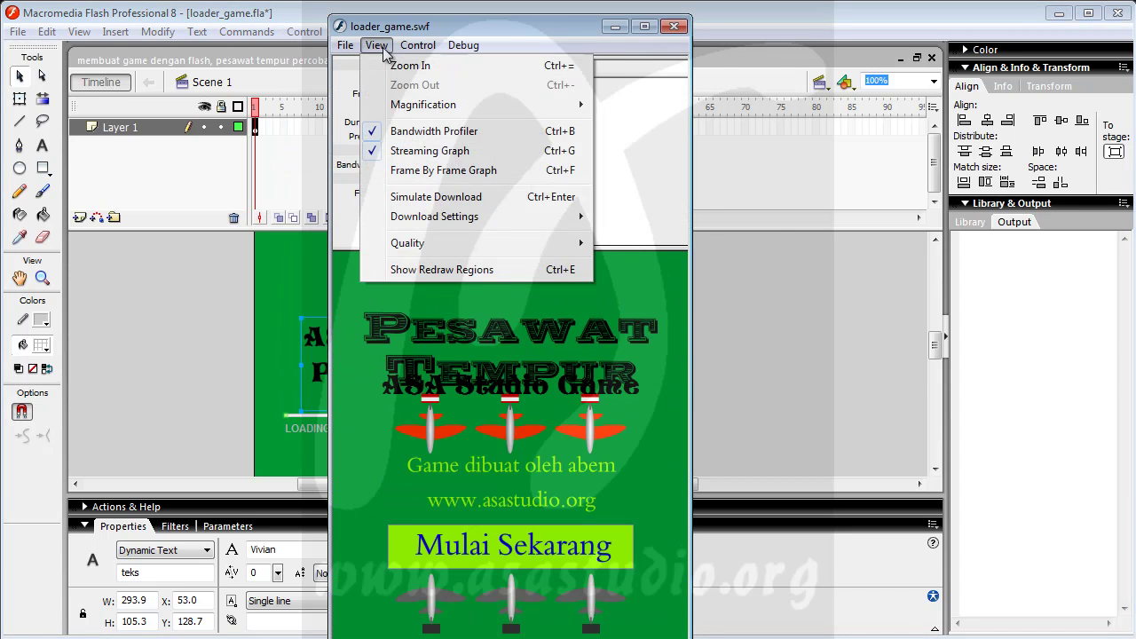
mouse_move(434, 217)
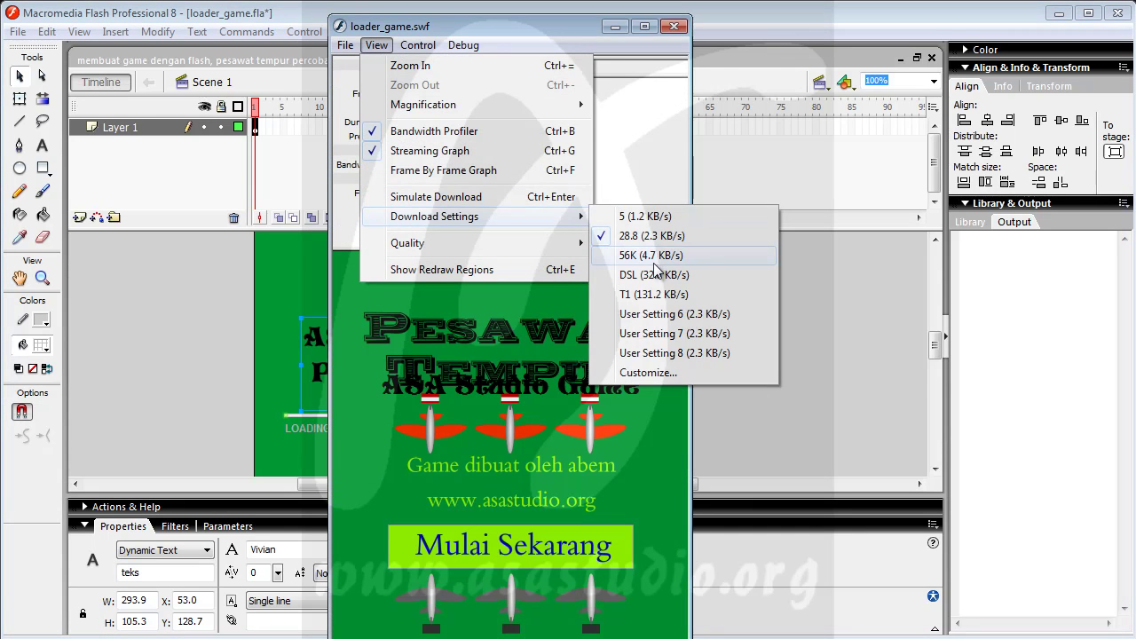
click(655, 258)
click(377, 45)
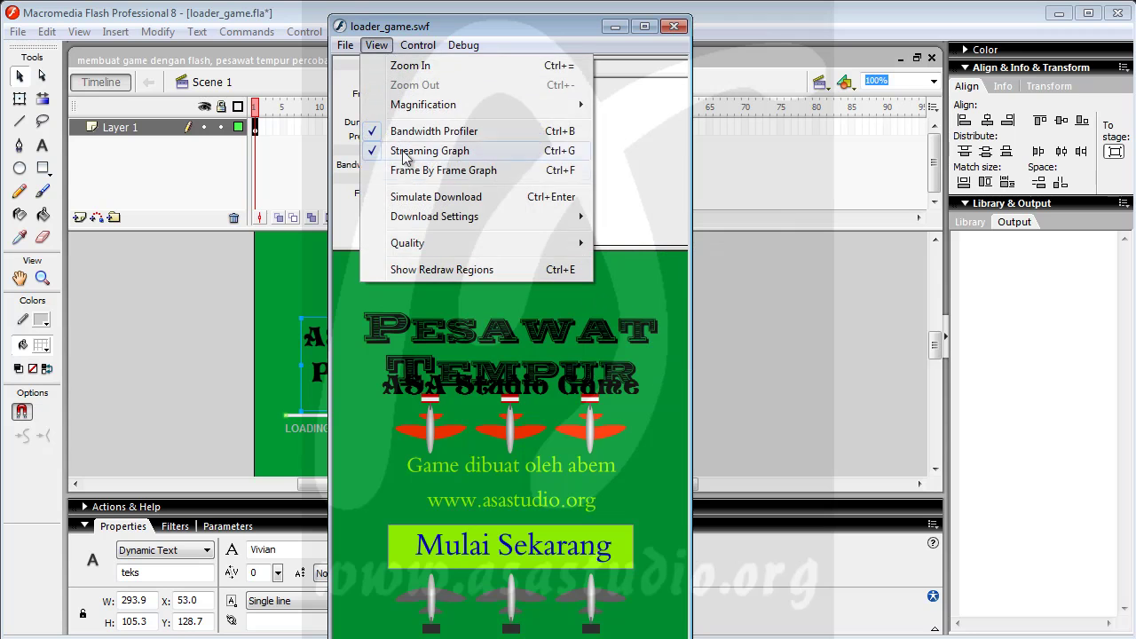
click(414, 196)
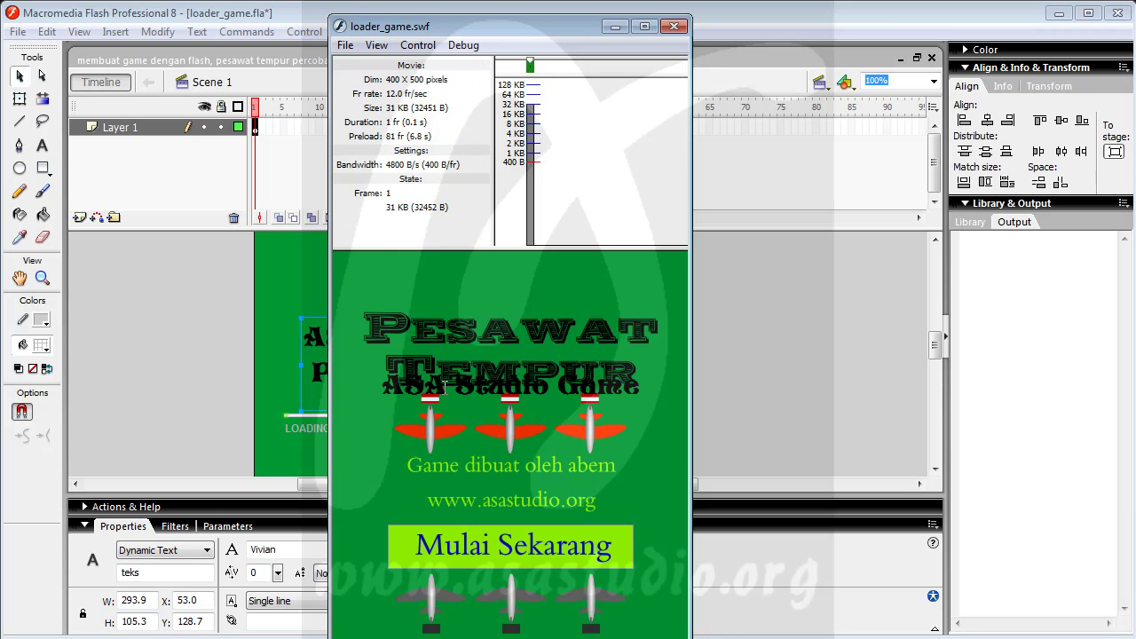
drag(387, 384, 664, 385)
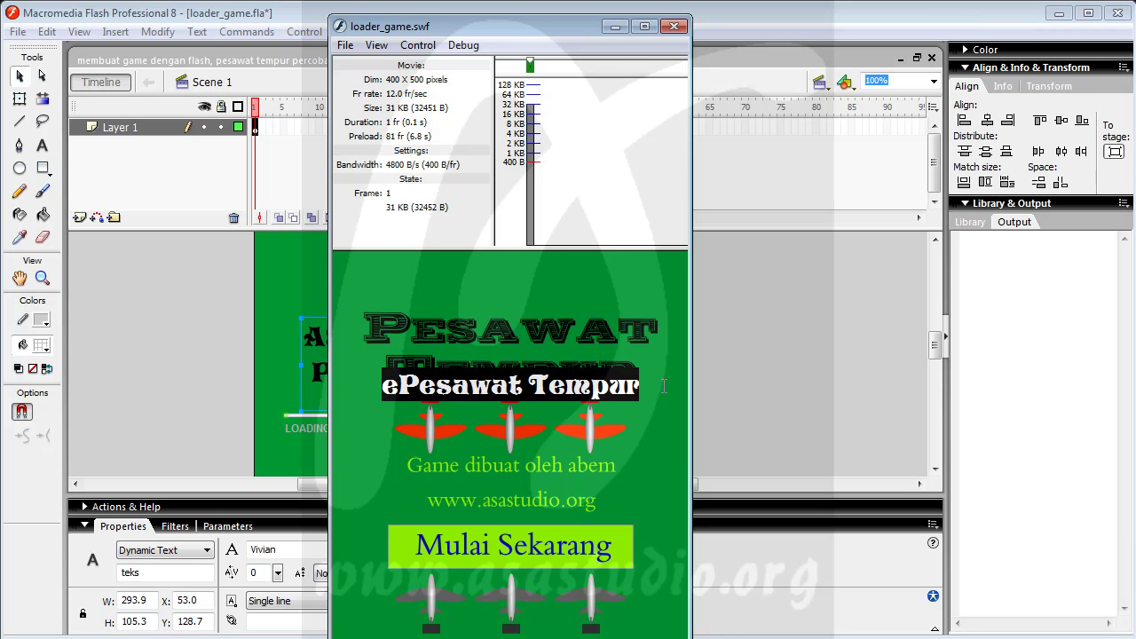
click(674, 26)
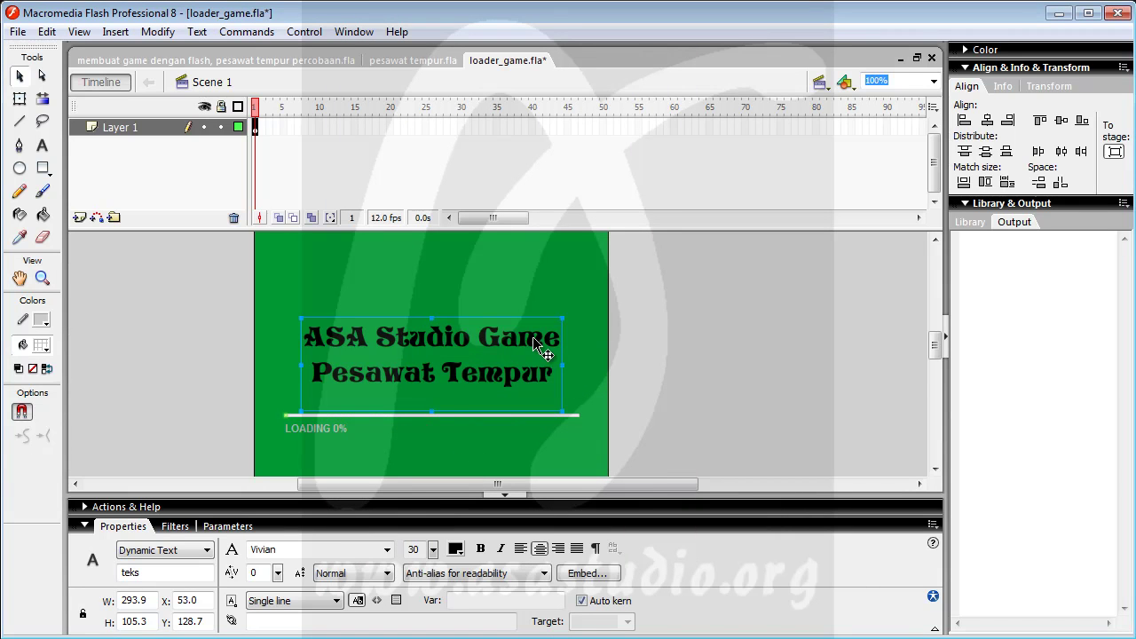
Edit the title text and shorten its box to a height of 99.3.
double_click(560, 343)
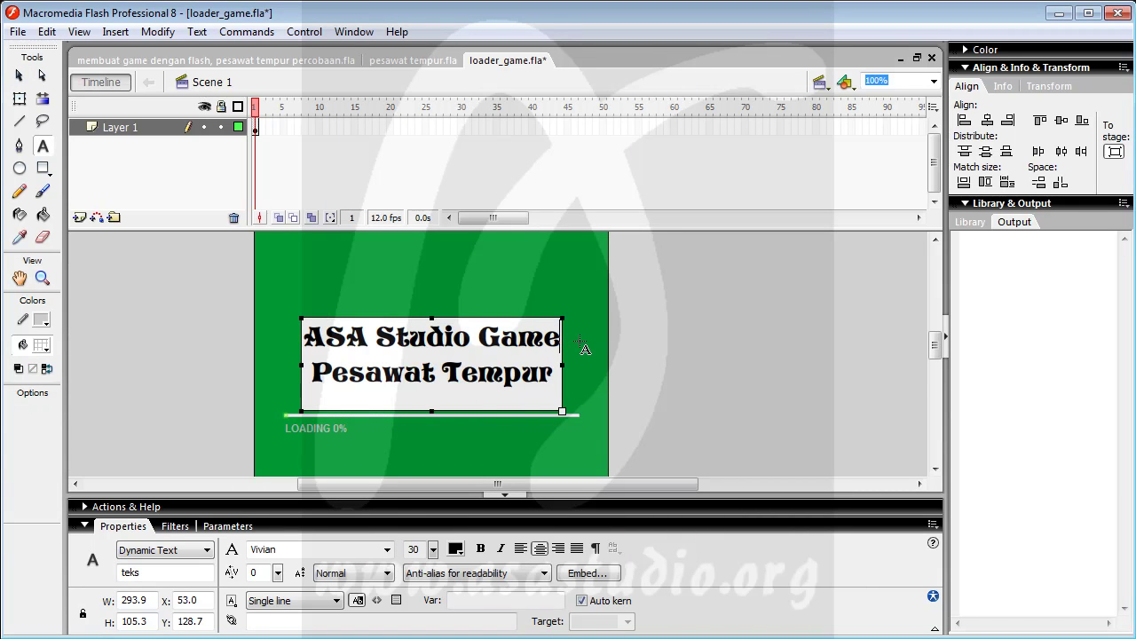
key(Return)
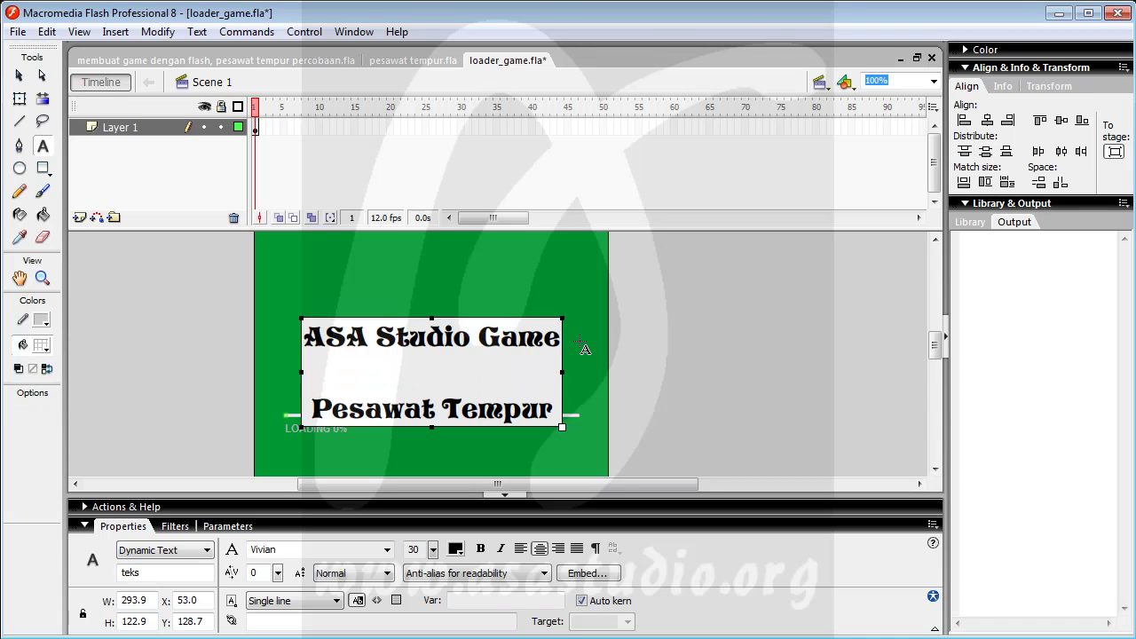
key(Delete)
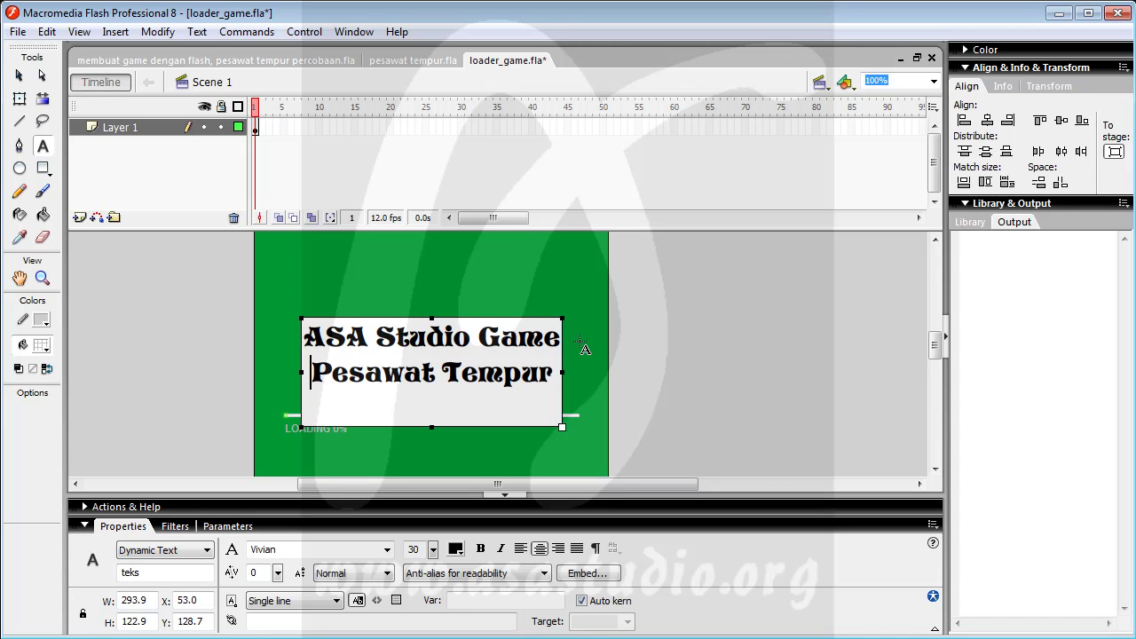
drag(430, 421, 431, 406)
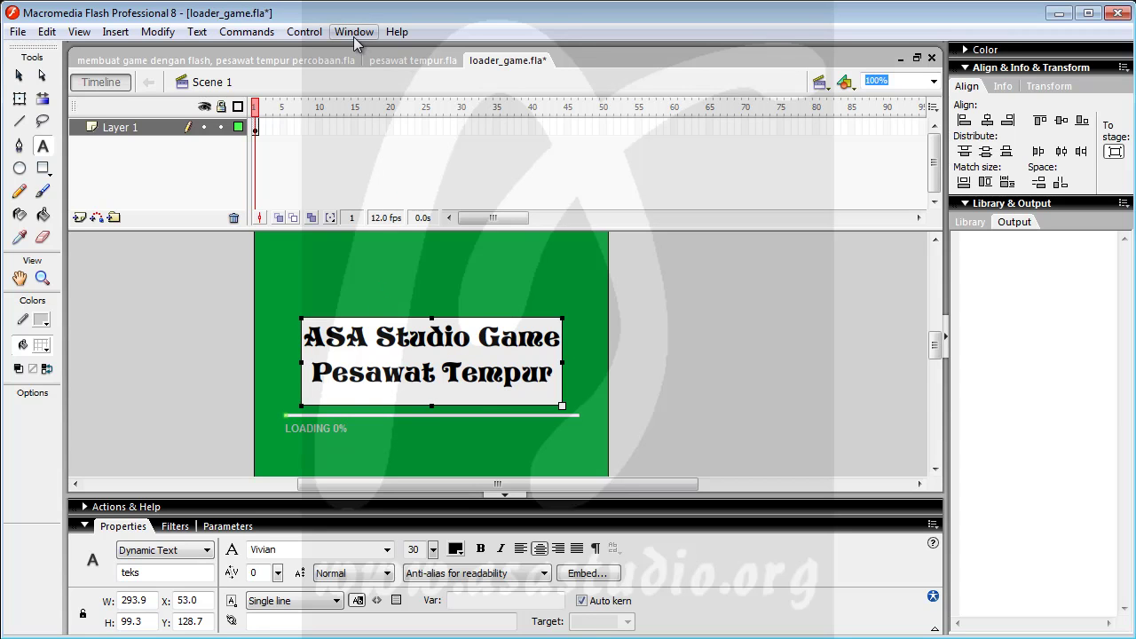
Run a test of the movie and close the player.
click(303, 35)
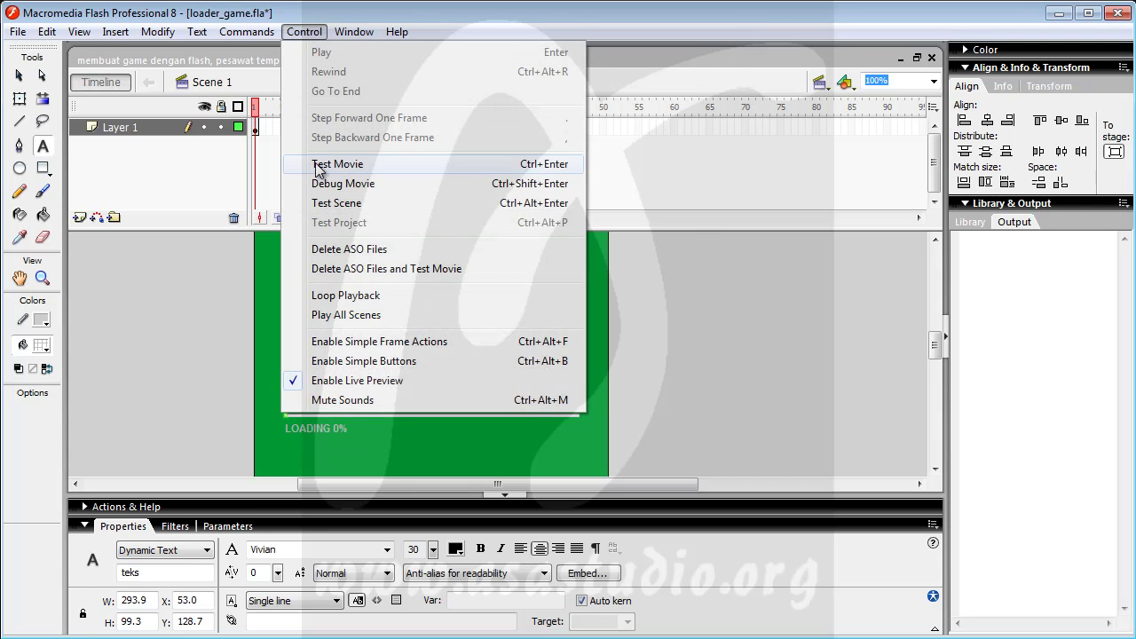
click(319, 165)
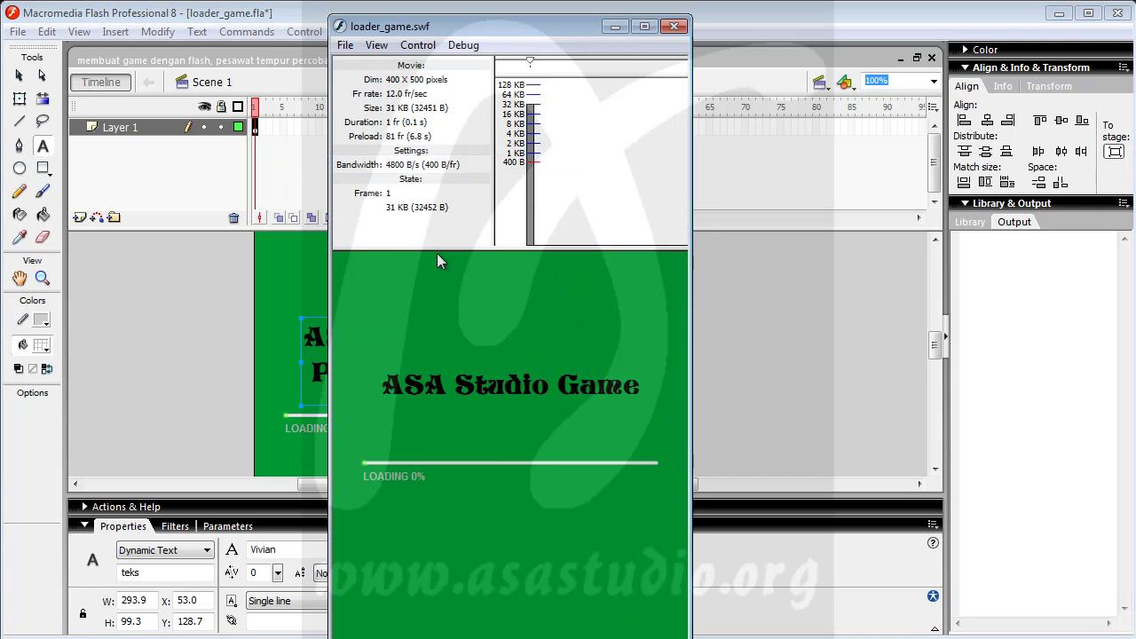
click(376, 46)
click(417, 45)
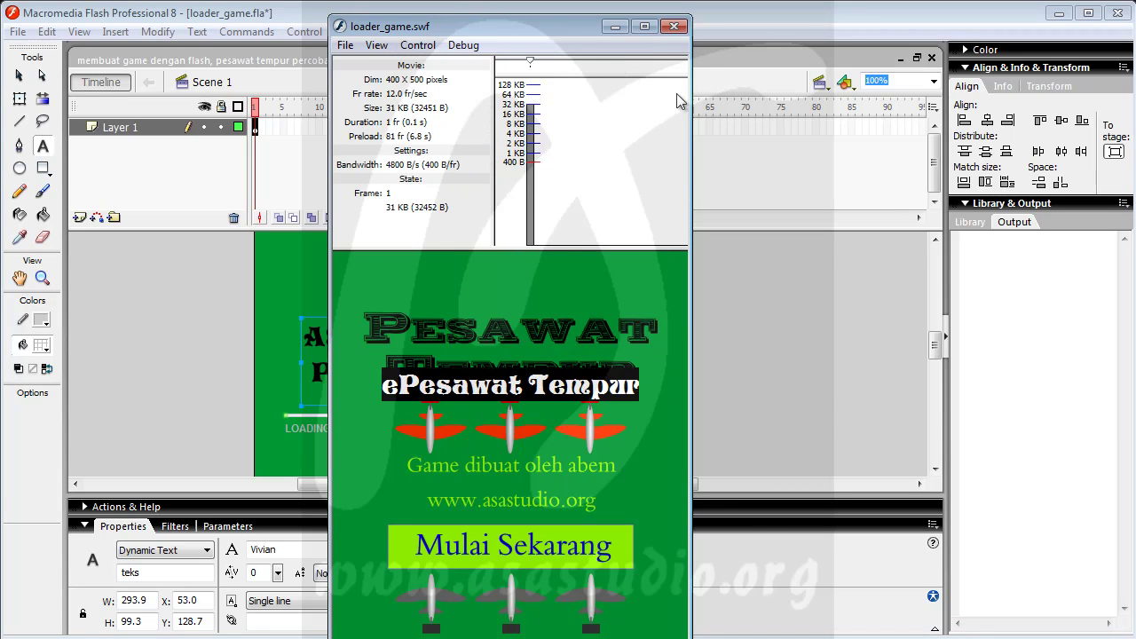
click(674, 25)
Set the title text field's line type to Multiline and test the movie.
click(339, 365)
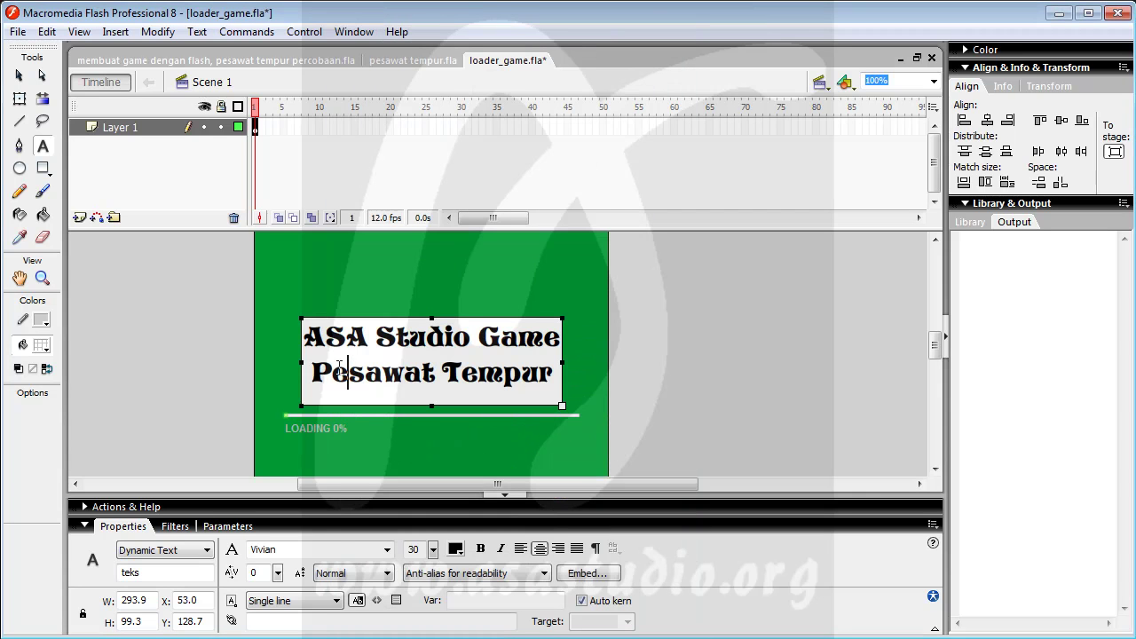
click(311, 373)
click(327, 601)
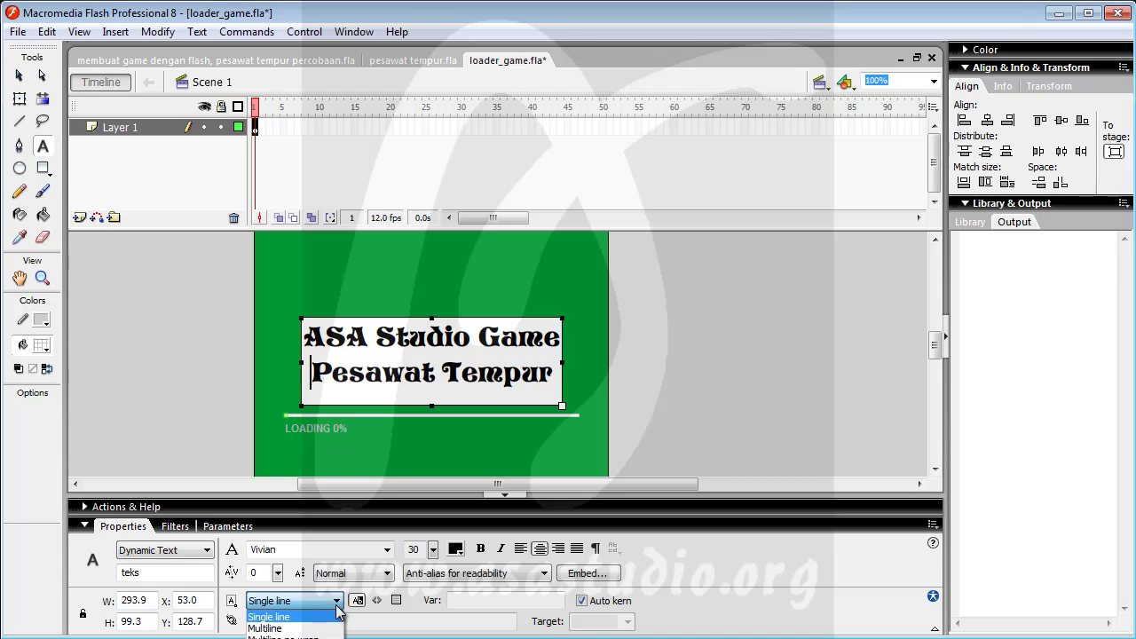
click(330, 627)
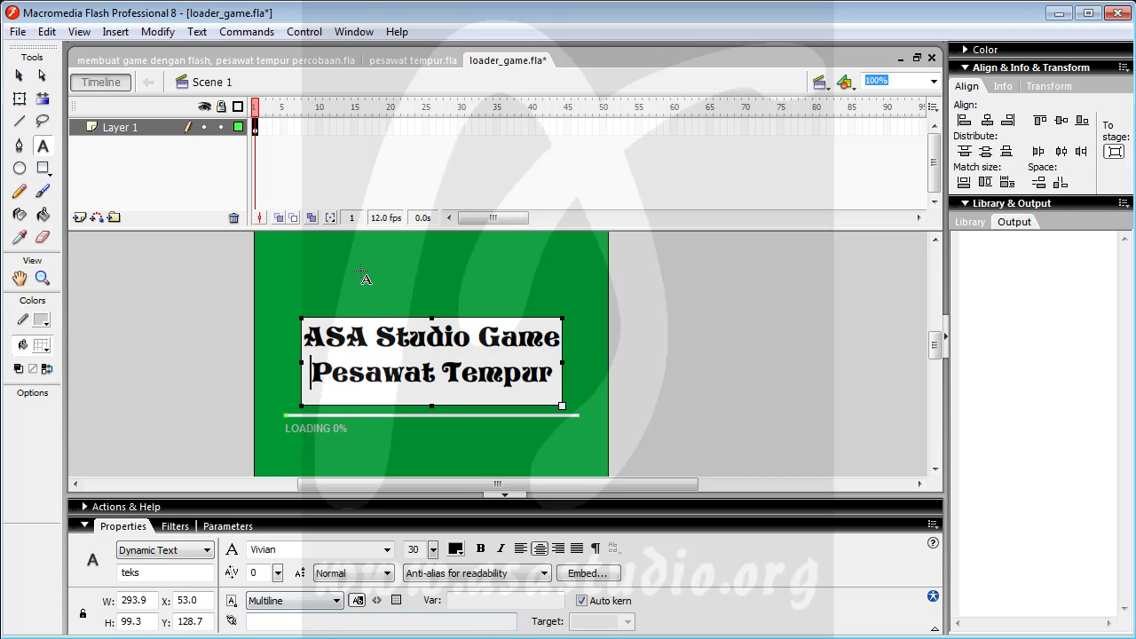
click(303, 32)
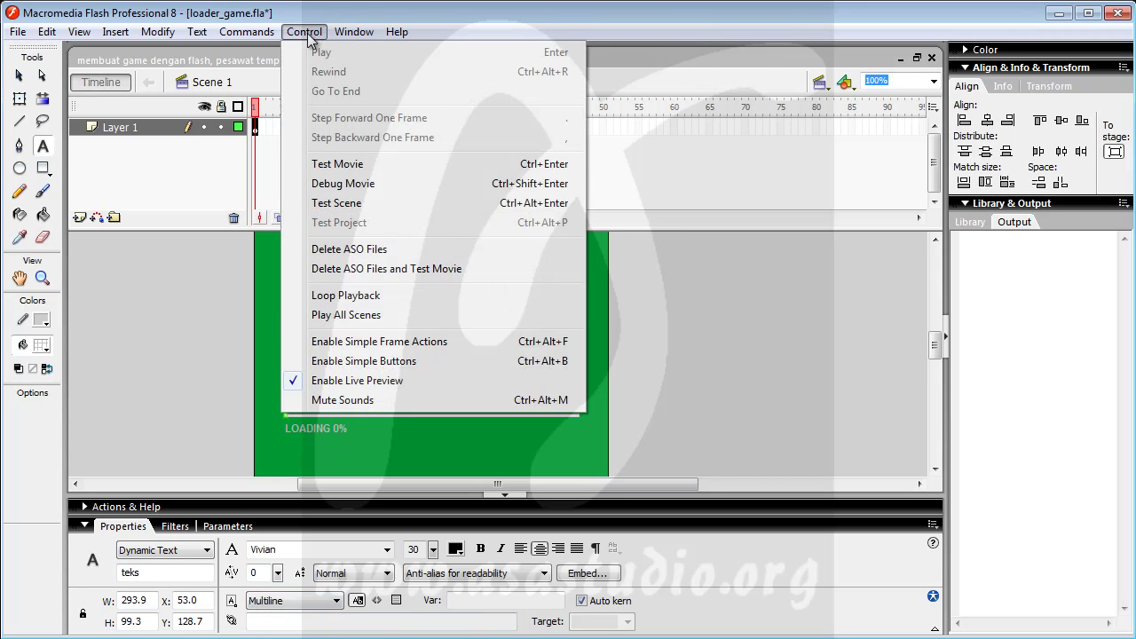
click(355, 159)
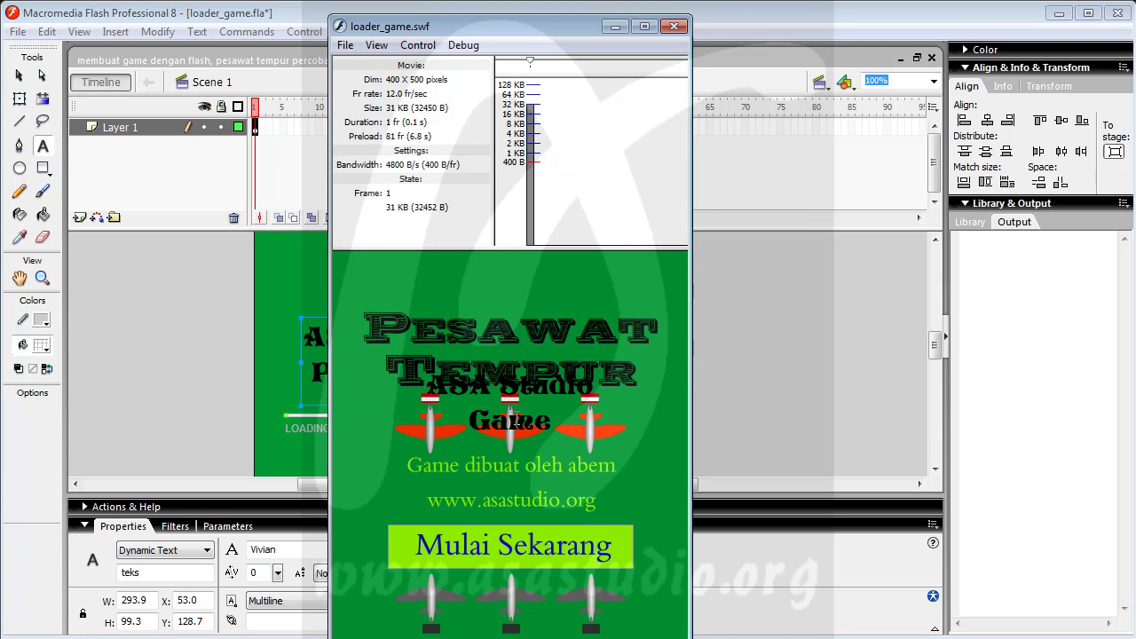
click(674, 26)
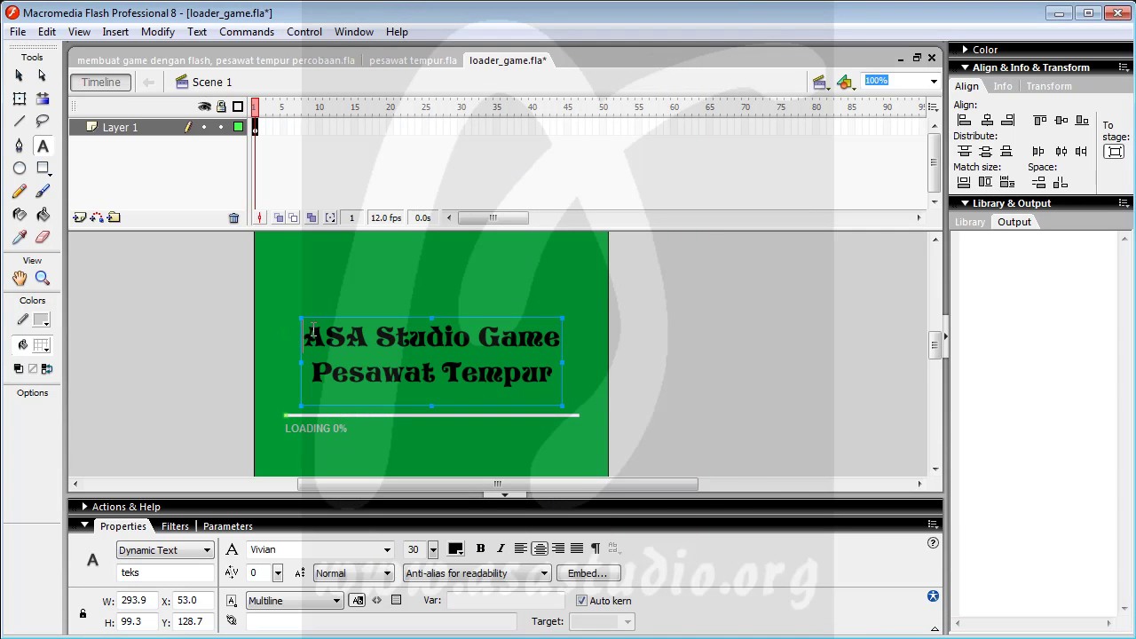
Widen the title box to 354.9 and centre it horizontally, then test again.
drag(561, 405, 616, 415)
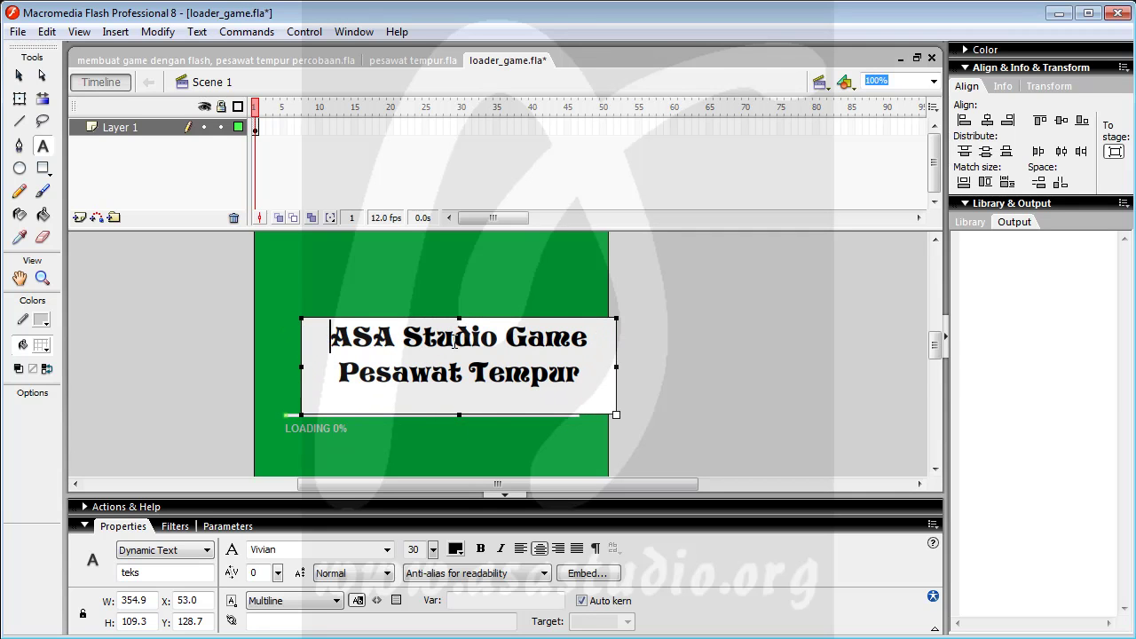
click(19, 75)
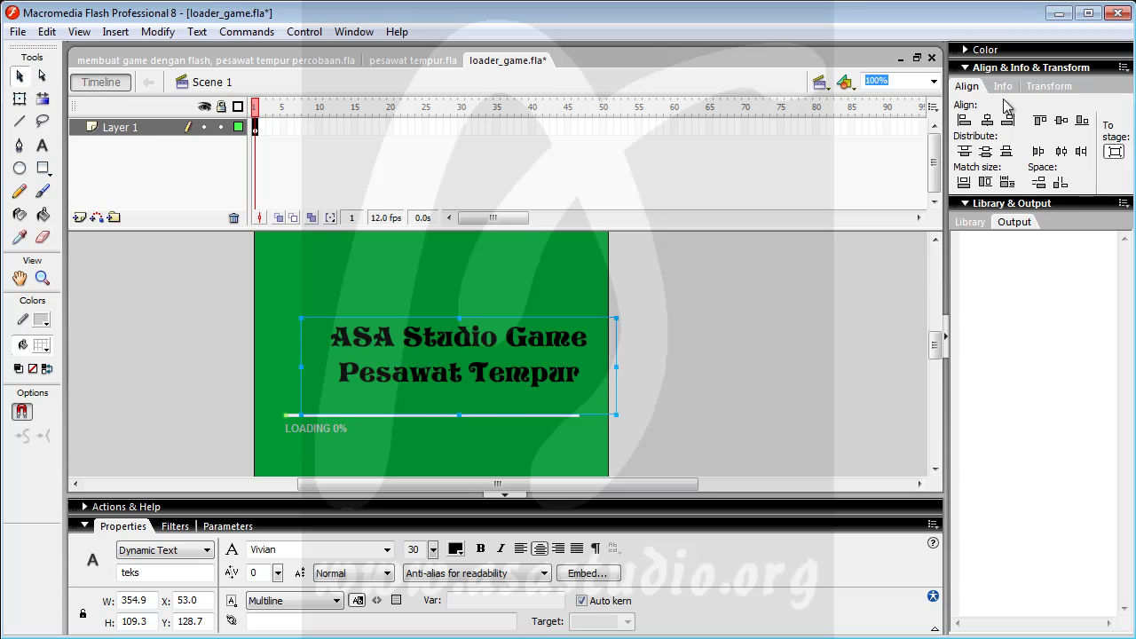
click(986, 120)
click(303, 33)
click(317, 164)
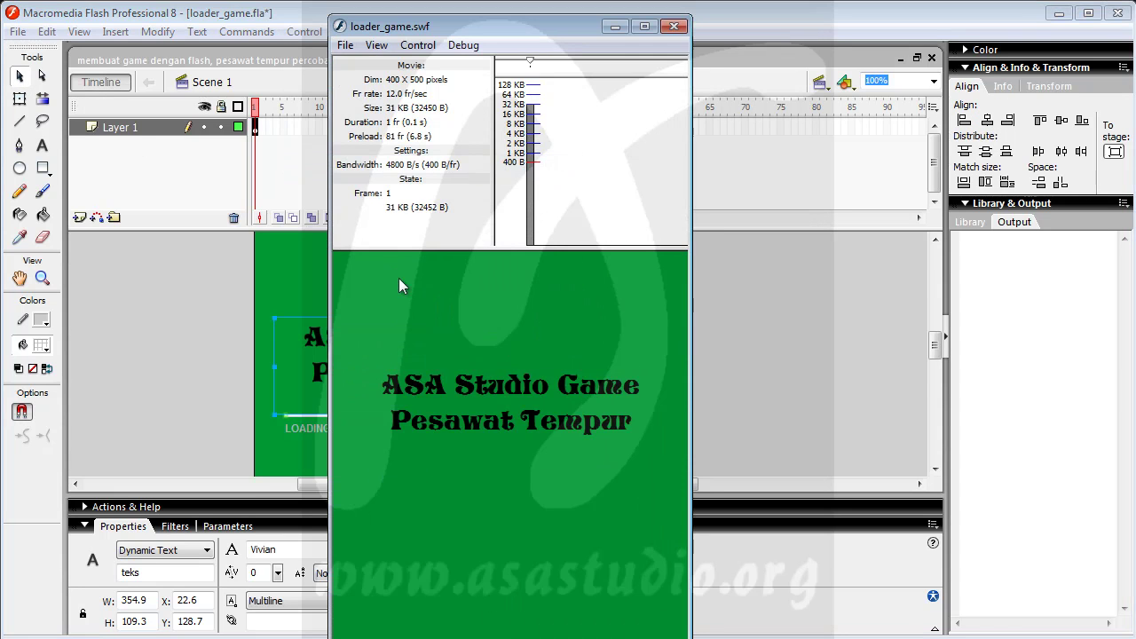
click(675, 28)
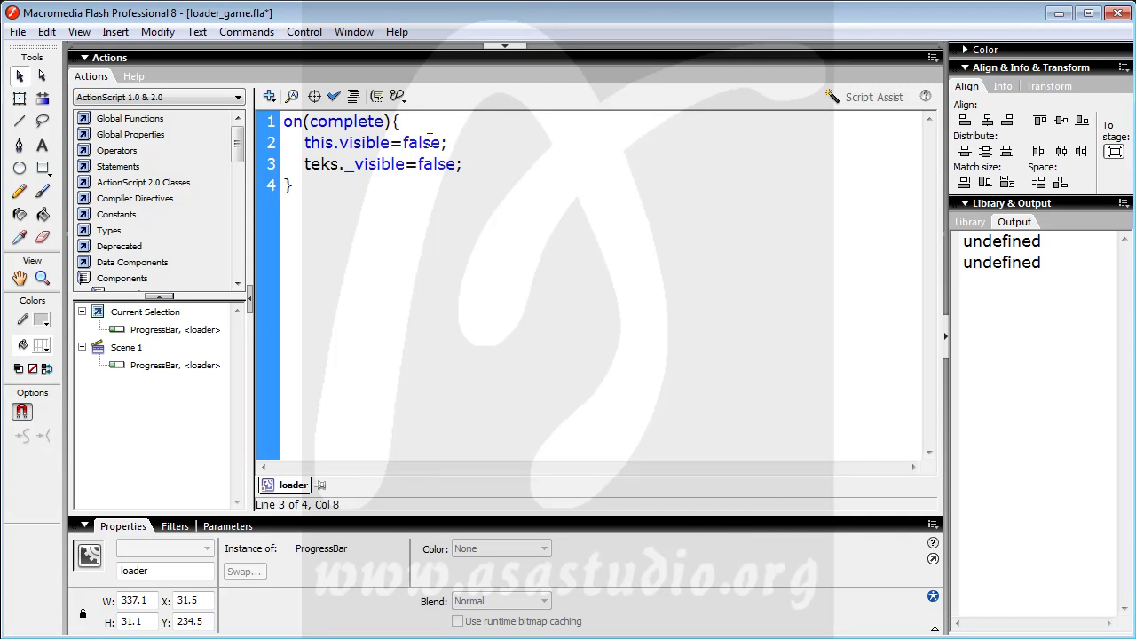
Run another test of the movie and close the player.
click(305, 31)
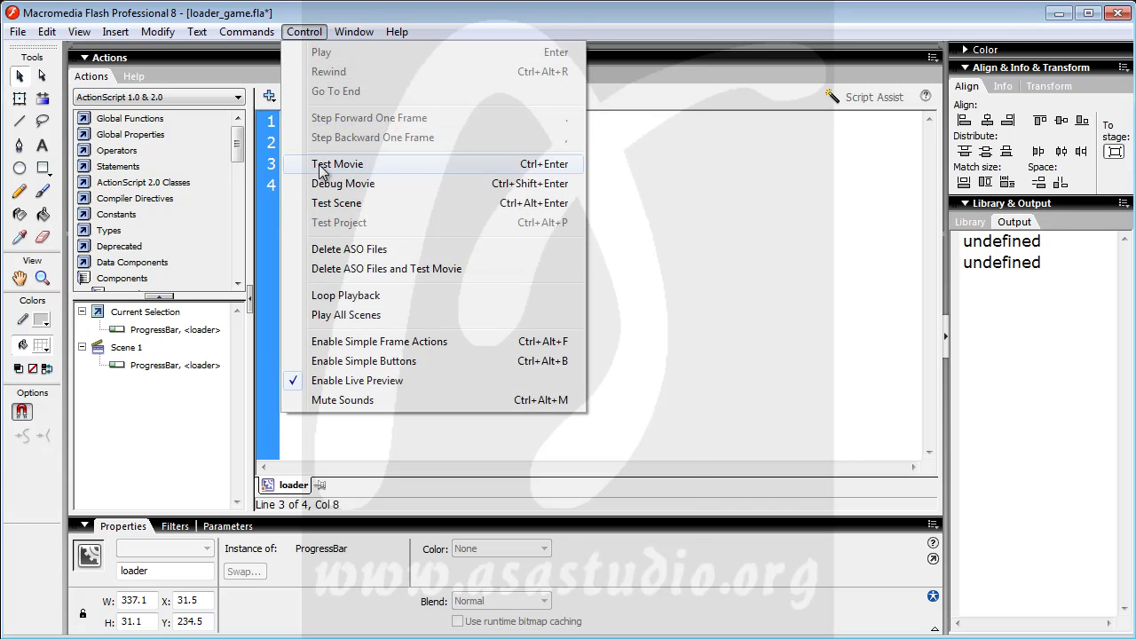
click(323, 171)
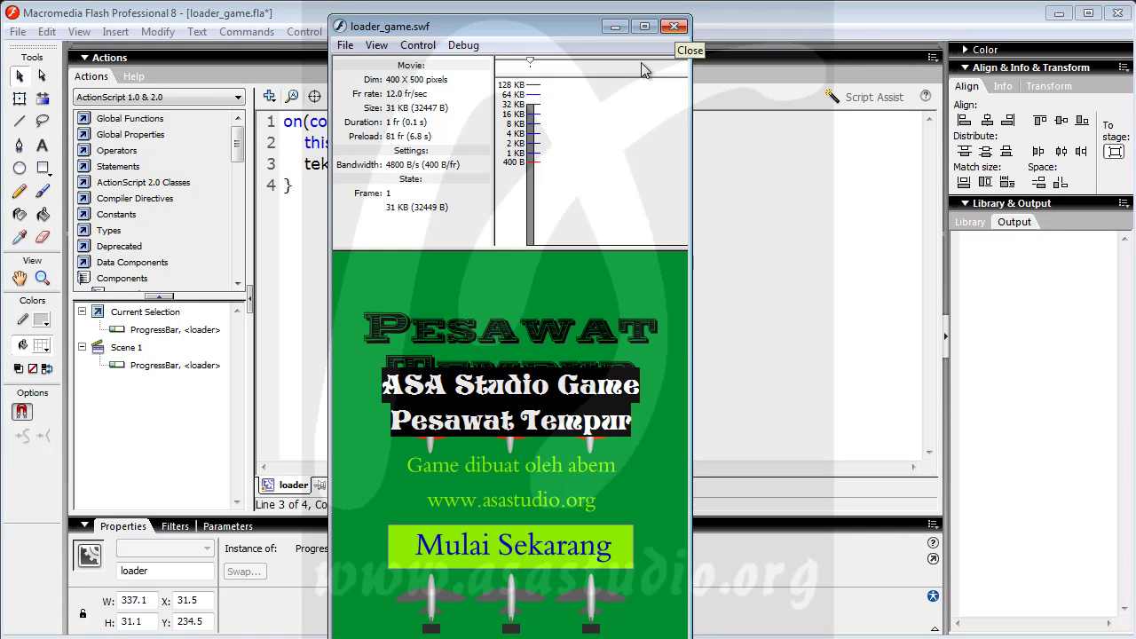
click(675, 25)
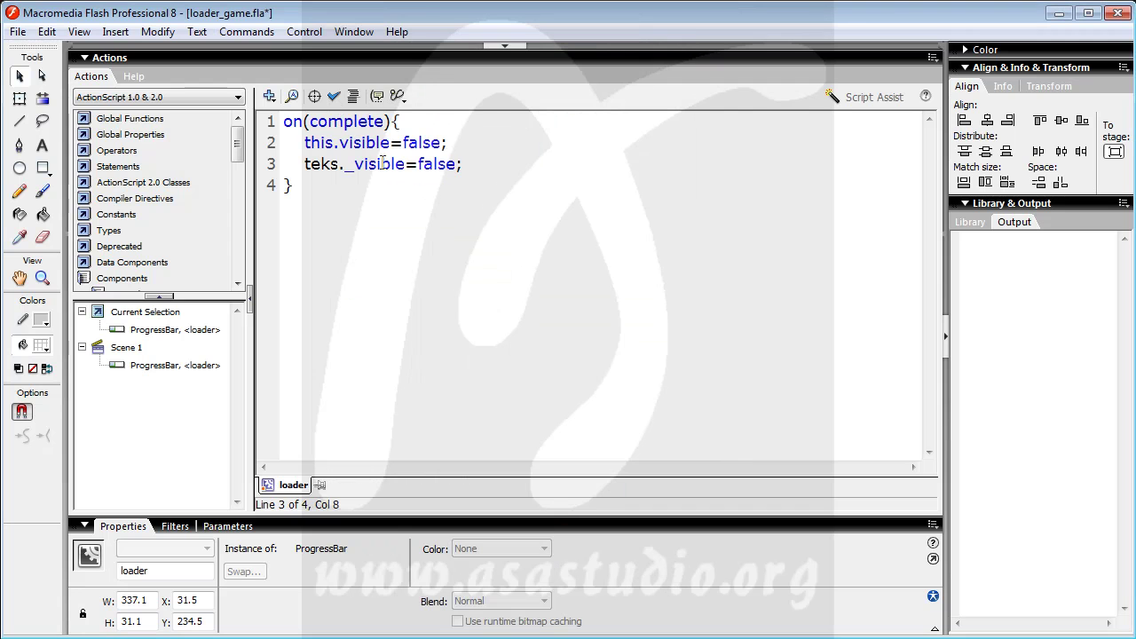
Delete the ASA Studio Game title text field and select the loader ProgressBar.
click(458, 59)
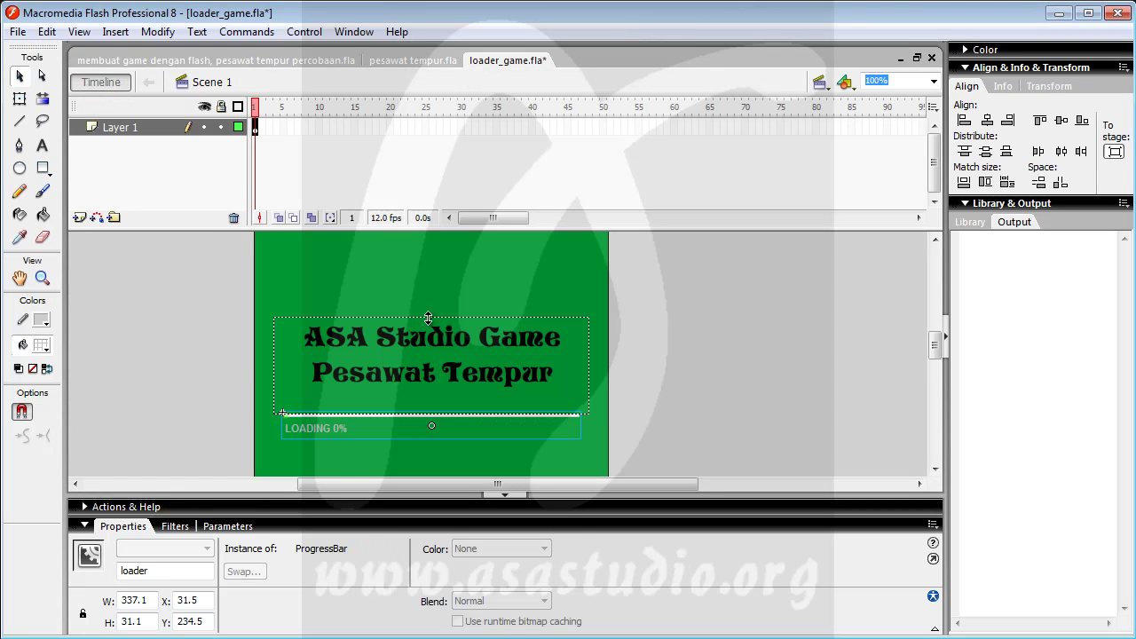
click(417, 353)
key(Delete)
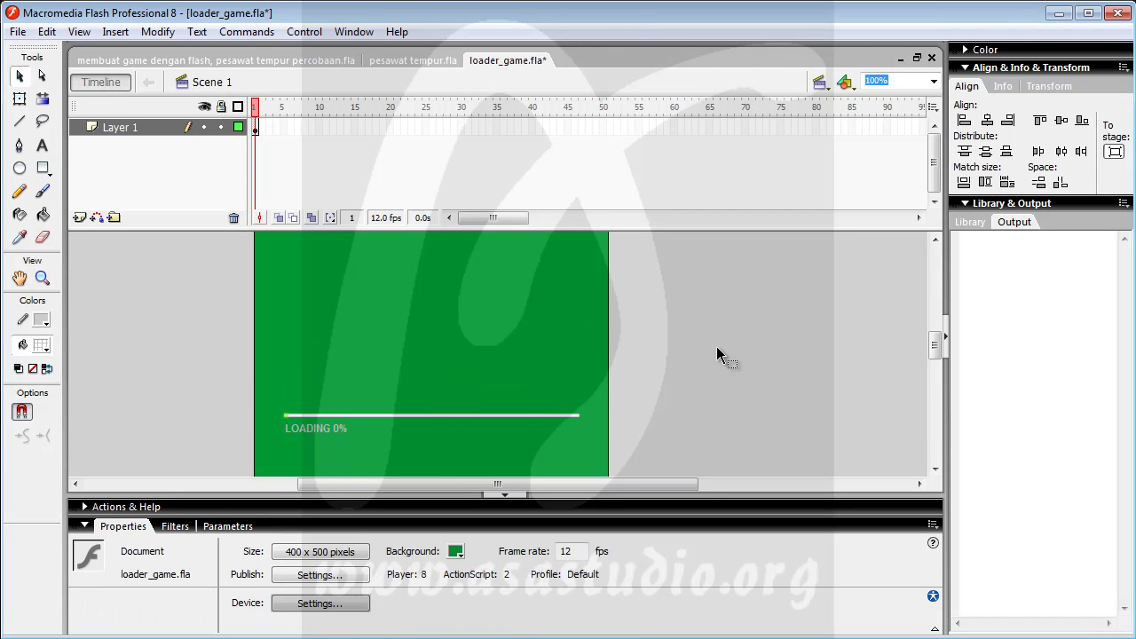
click(445, 413)
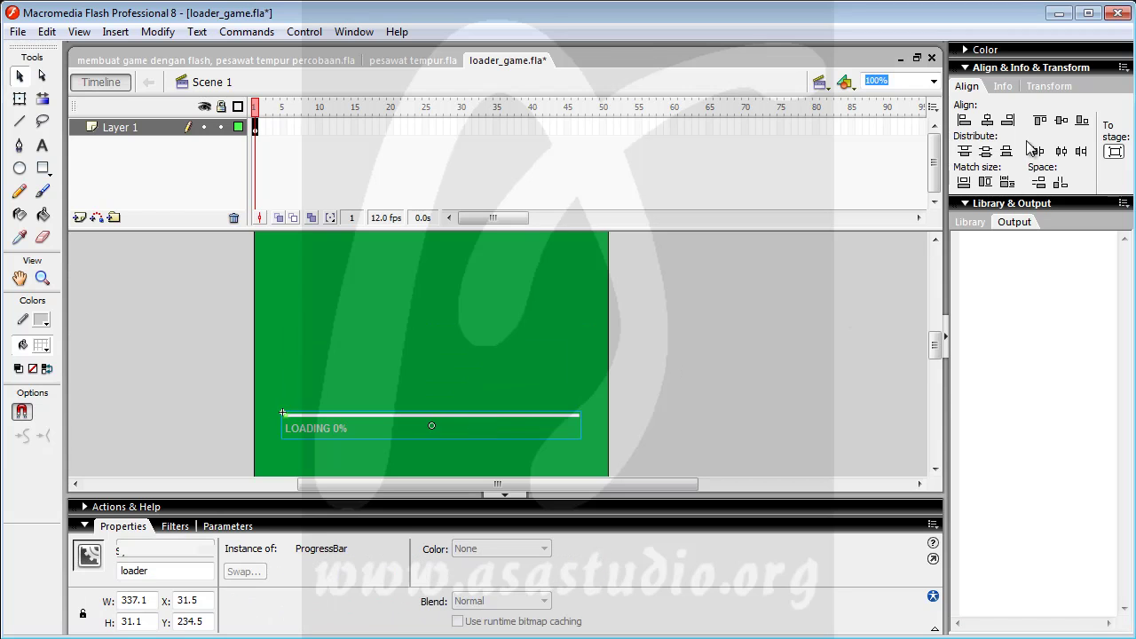
click(985, 121)
Test loader_game at 12 fps under simulated download, then start the game and steer left.
click(305, 31)
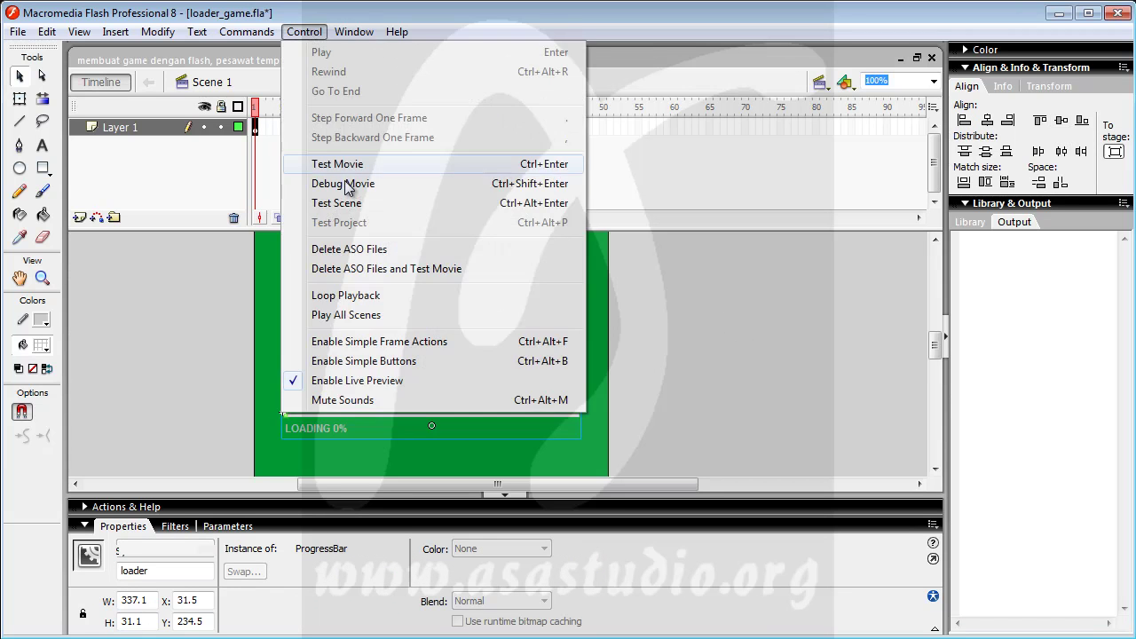
click(342, 164)
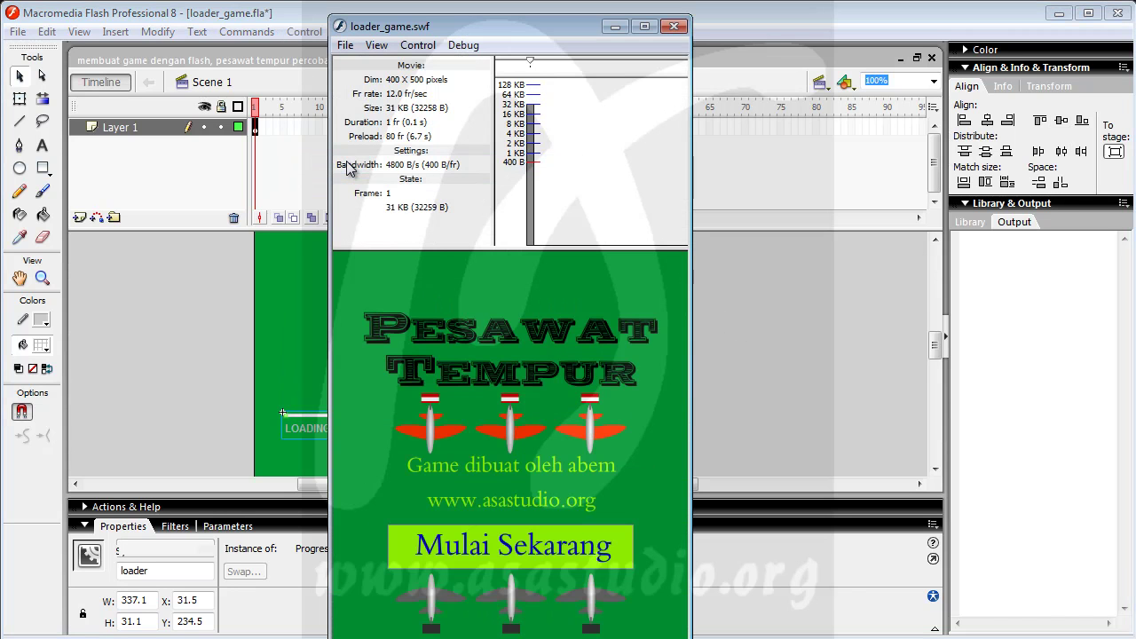
click(377, 45)
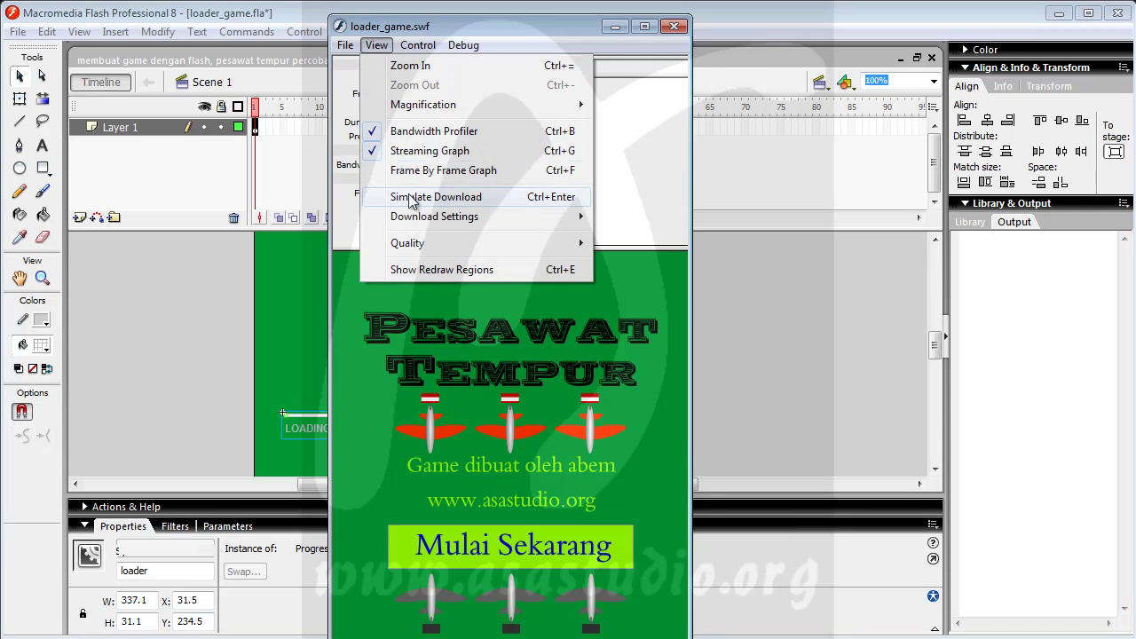
click(417, 193)
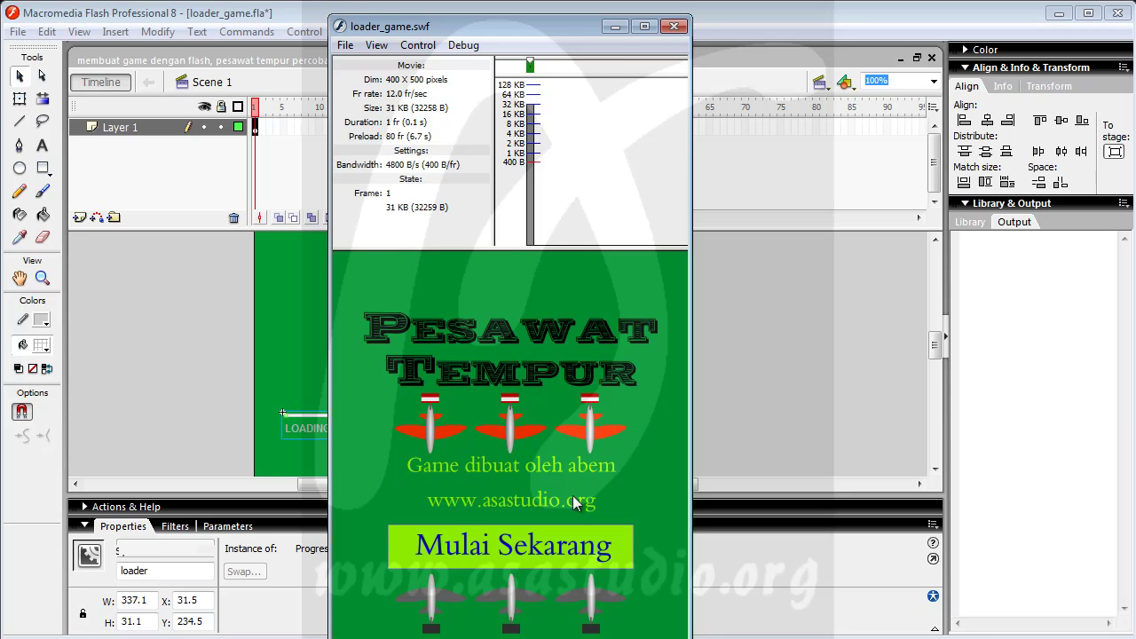
click(511, 545)
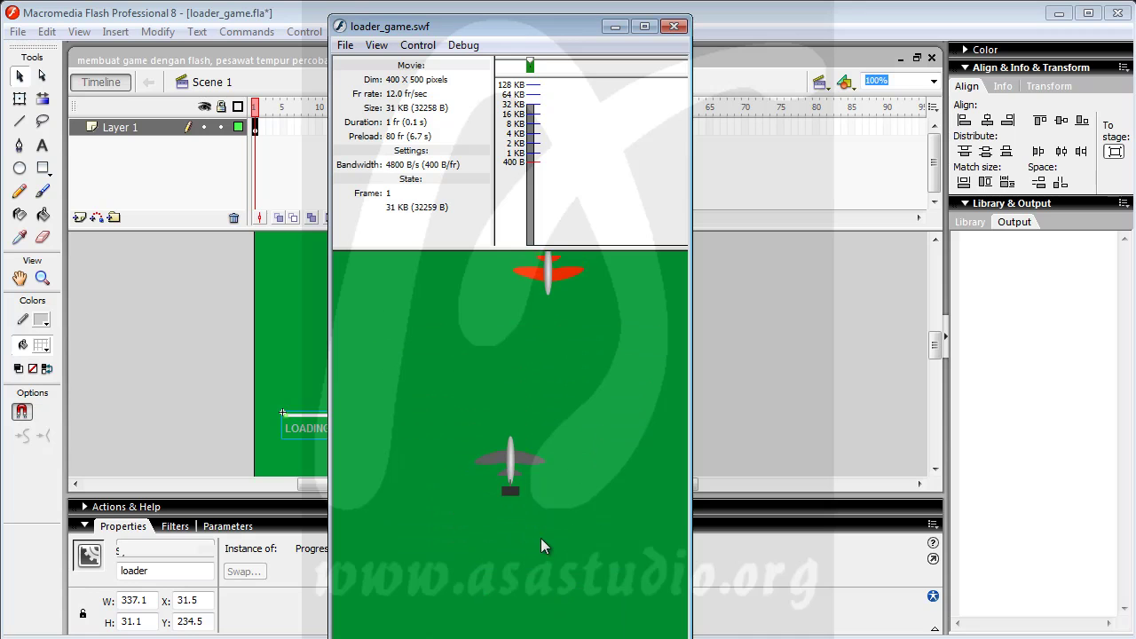
key(Left)
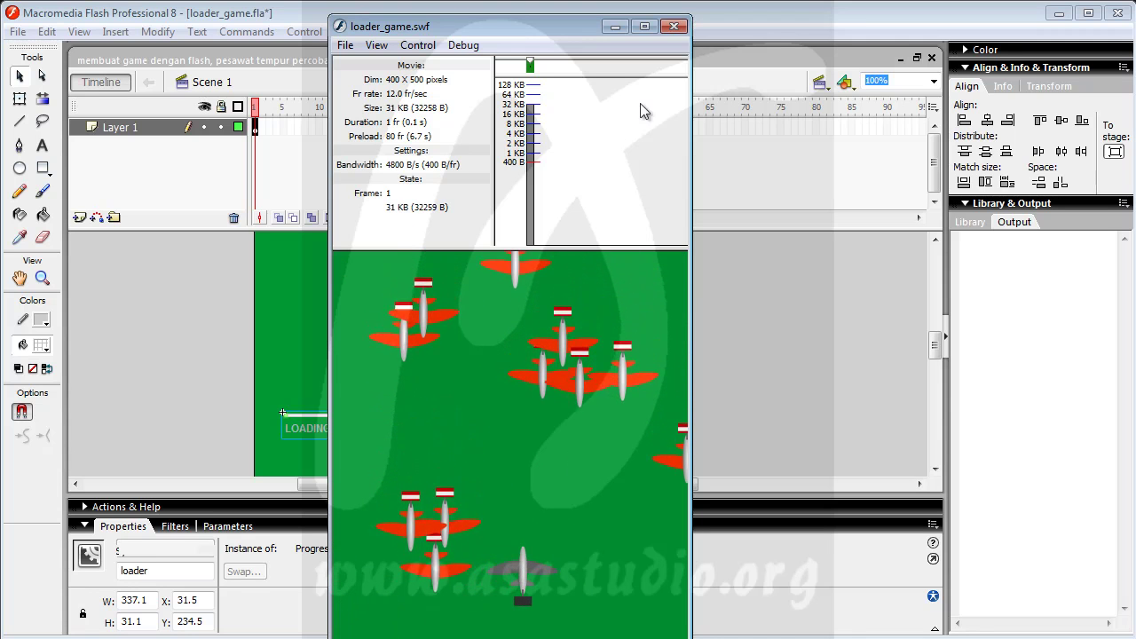
Set the document frame rate to 60 fps.
click(674, 26)
click(183, 369)
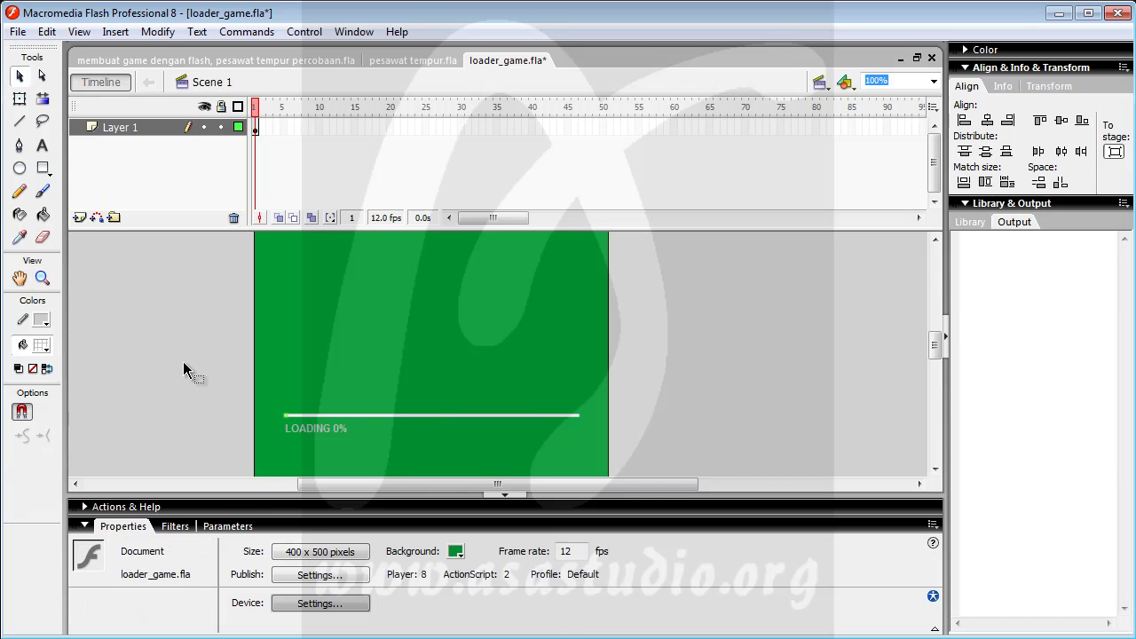
double_click(566, 552)
text(0)
key(Return)
Test the movie at 60 fps, then rerun it as a simulated download.
click(305, 32)
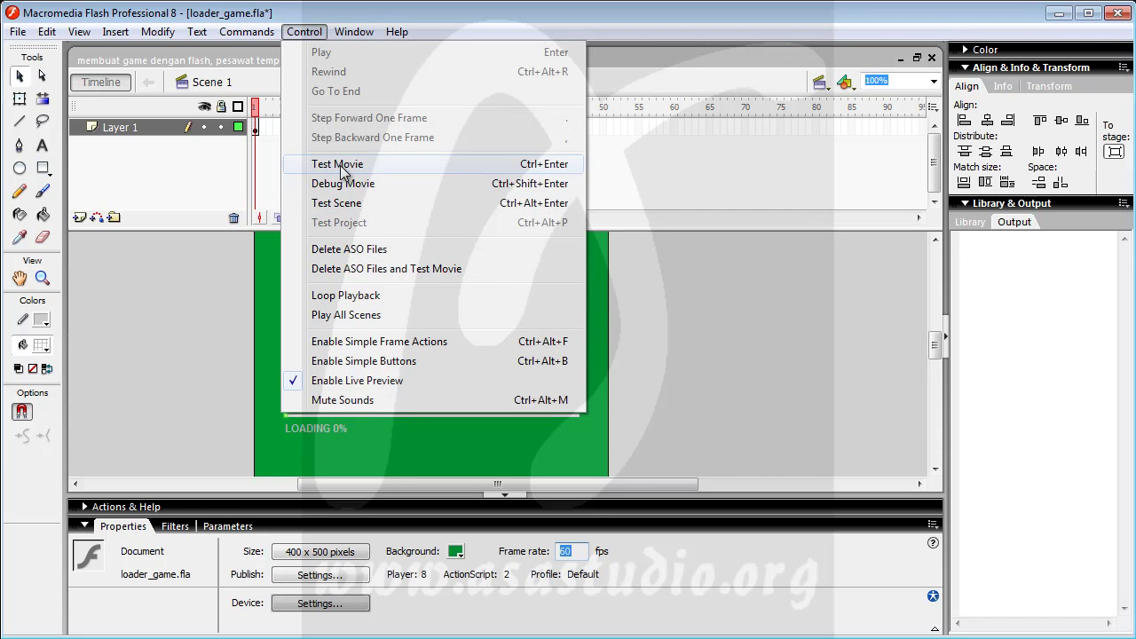
click(340, 165)
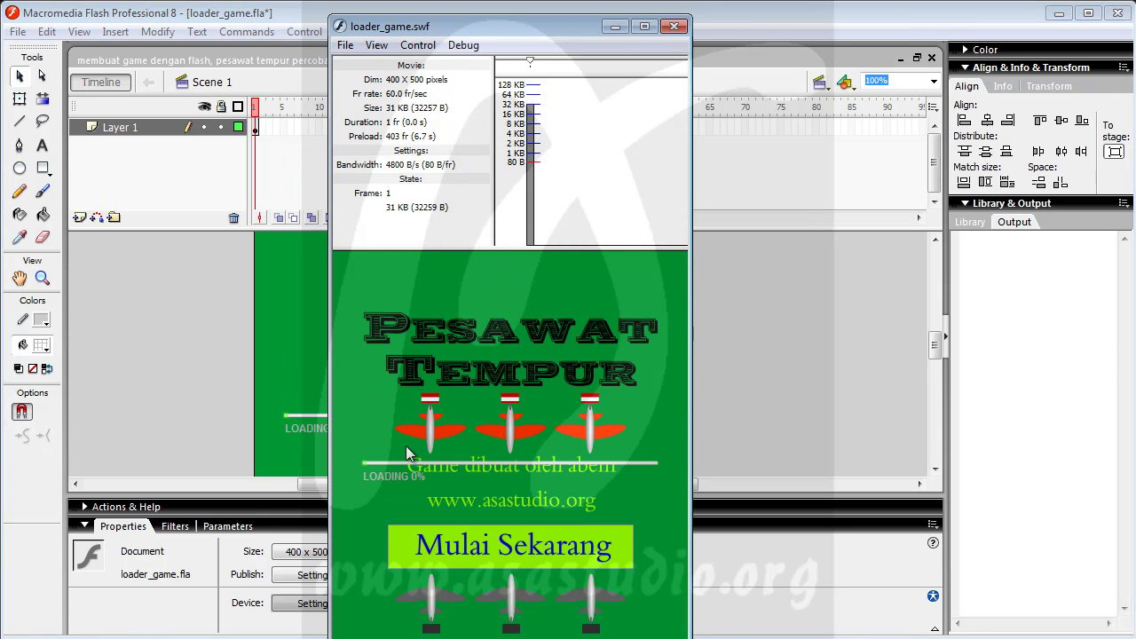
click(417, 541)
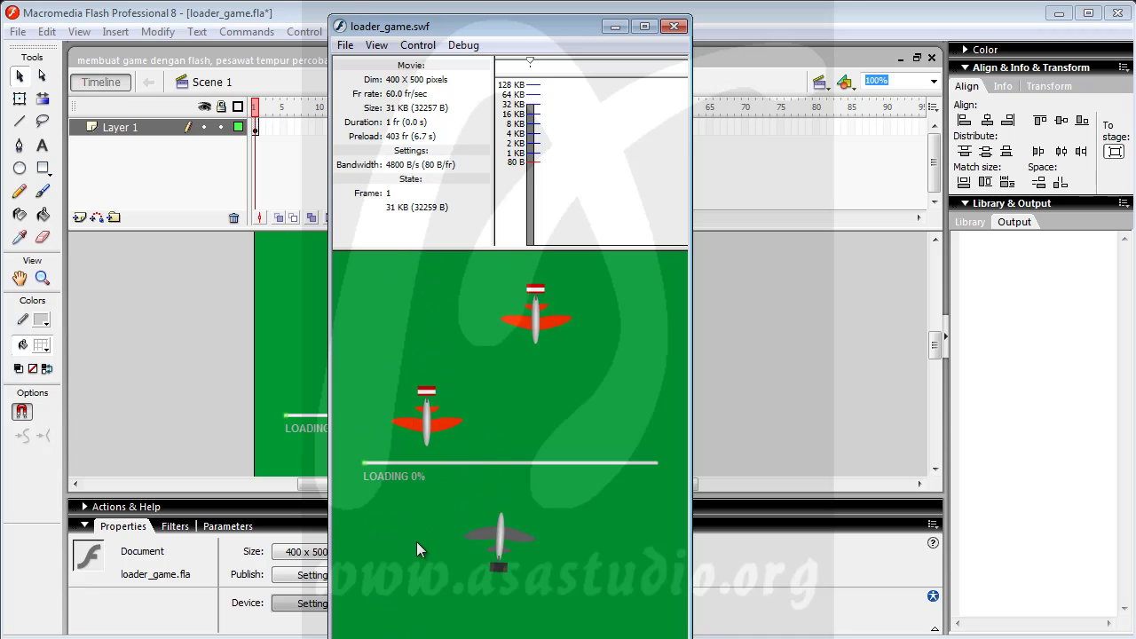
click(674, 27)
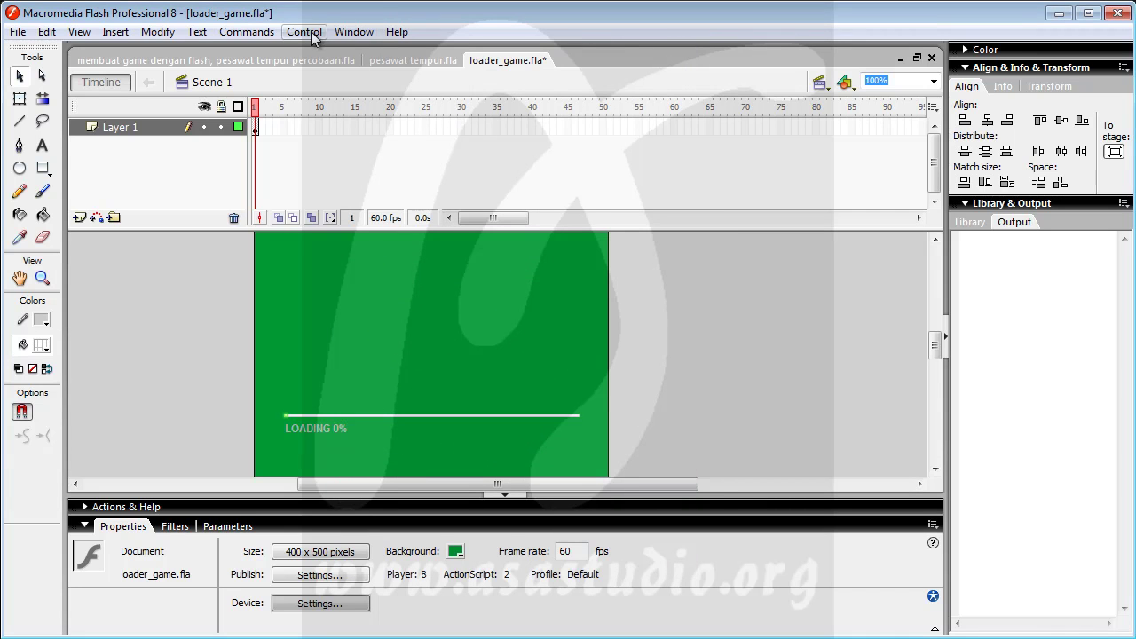
click(305, 31)
click(333, 160)
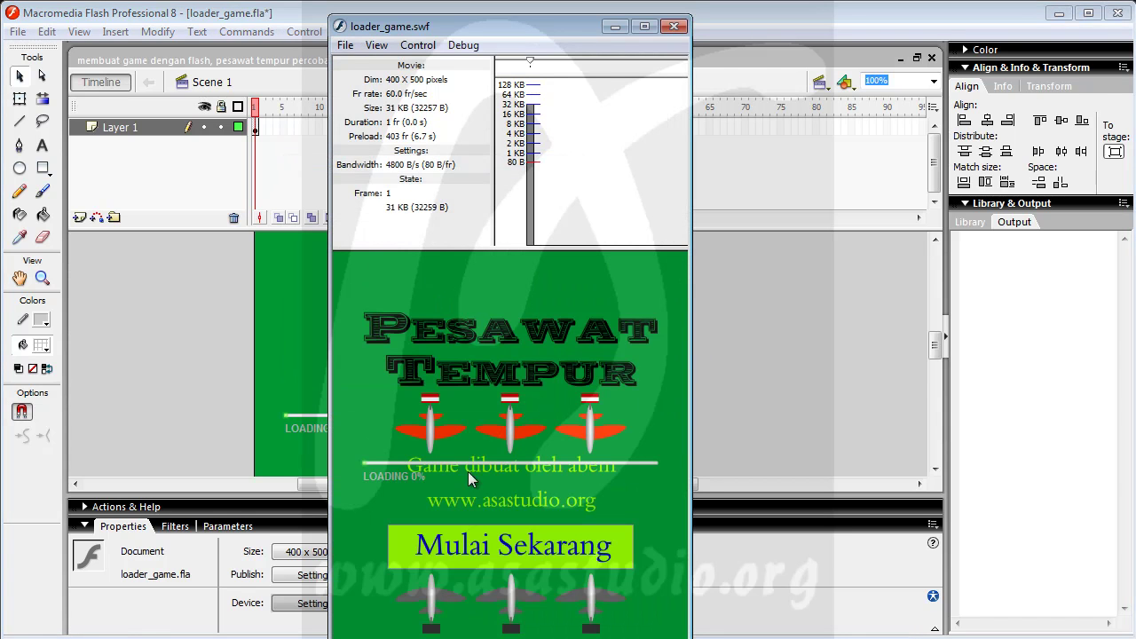
click(376, 44)
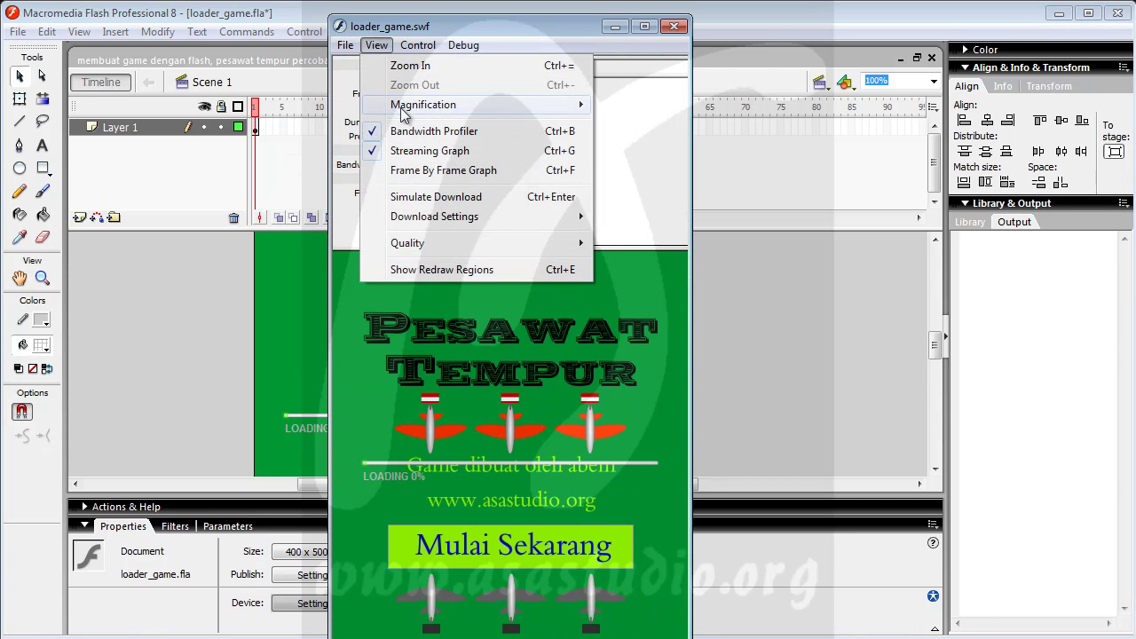
click(415, 199)
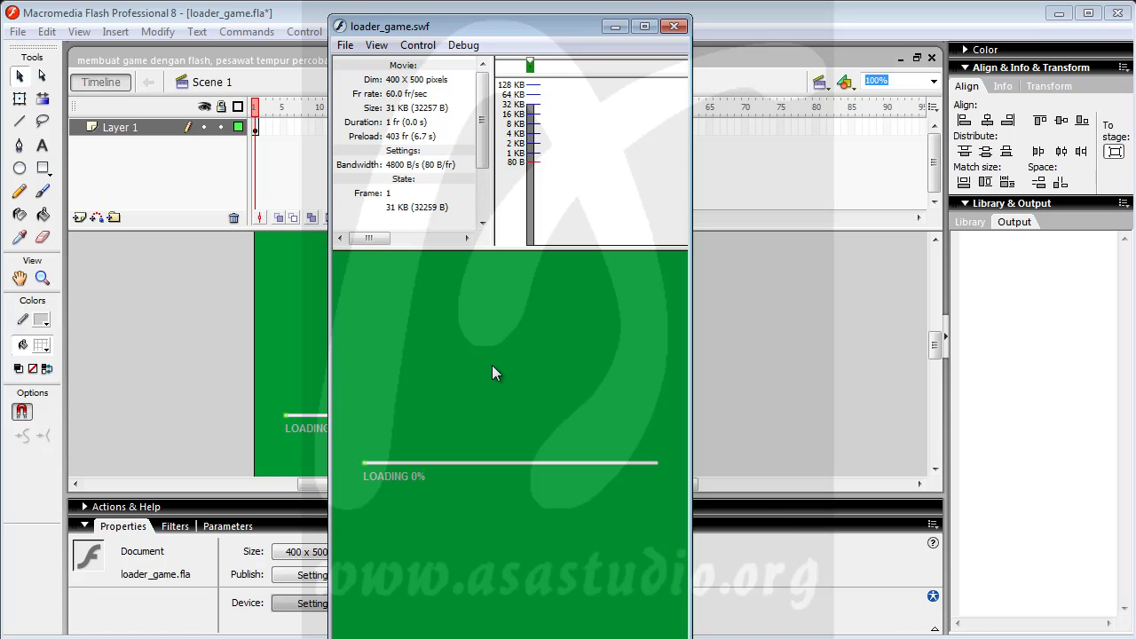
click(677, 28)
Set the frame rate to 30 fps and watch the preloader under simulated download.
text(30)
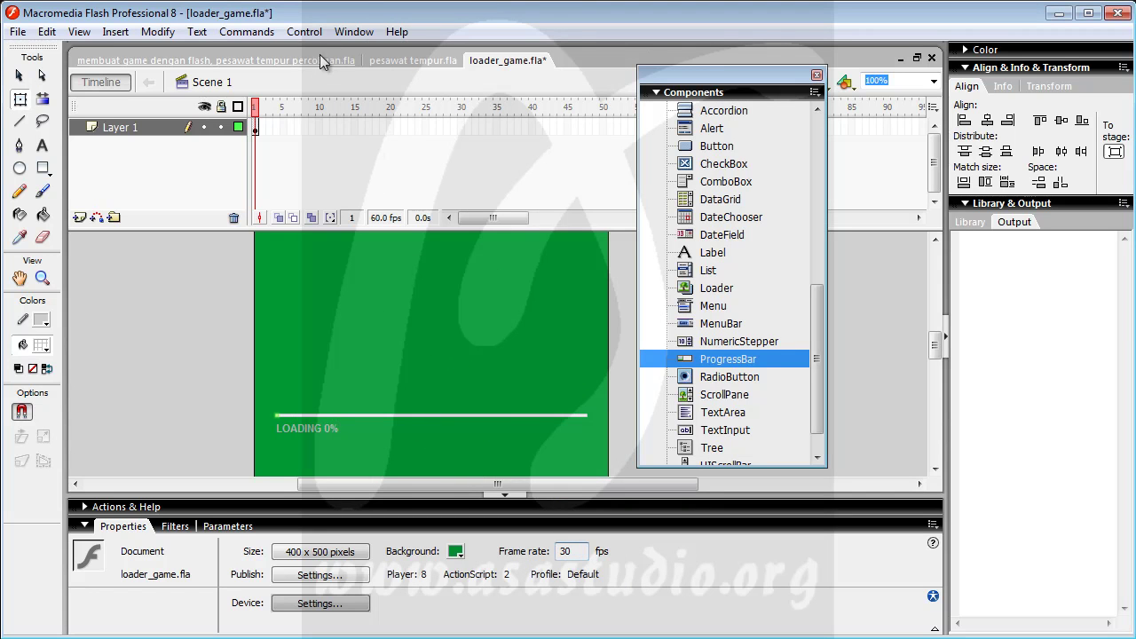
click(304, 31)
click(284, 157)
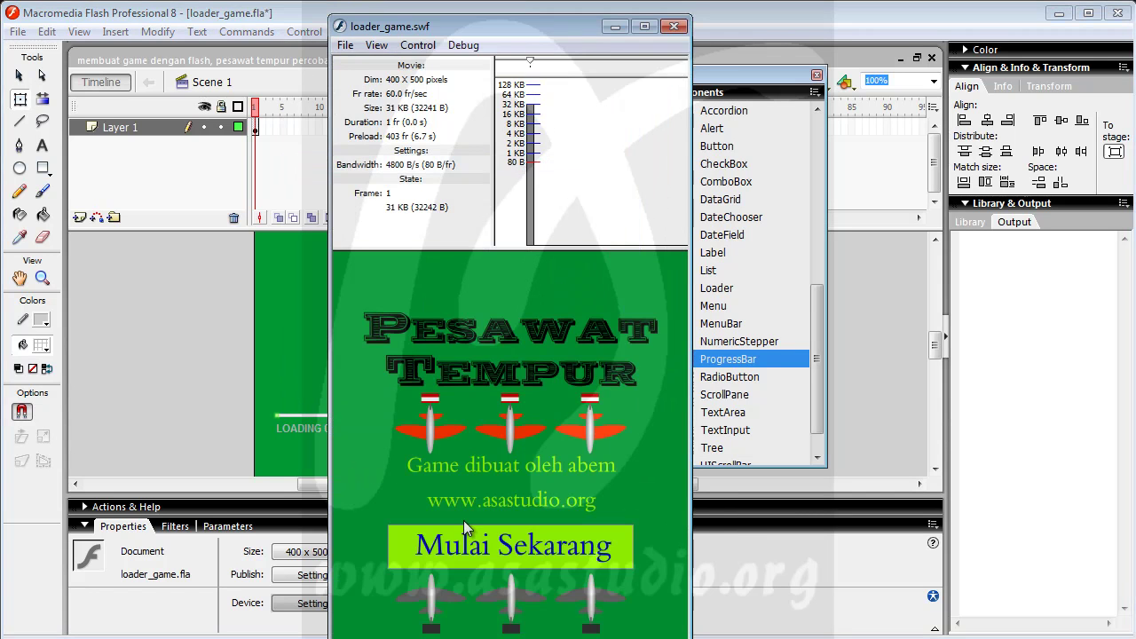
click(377, 46)
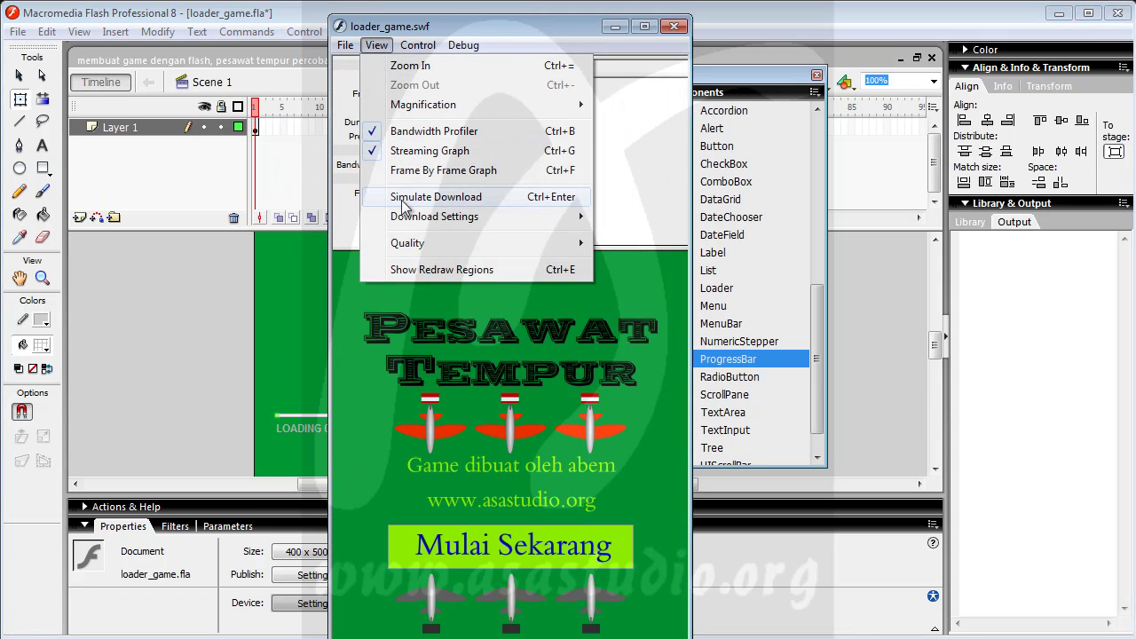
click(408, 192)
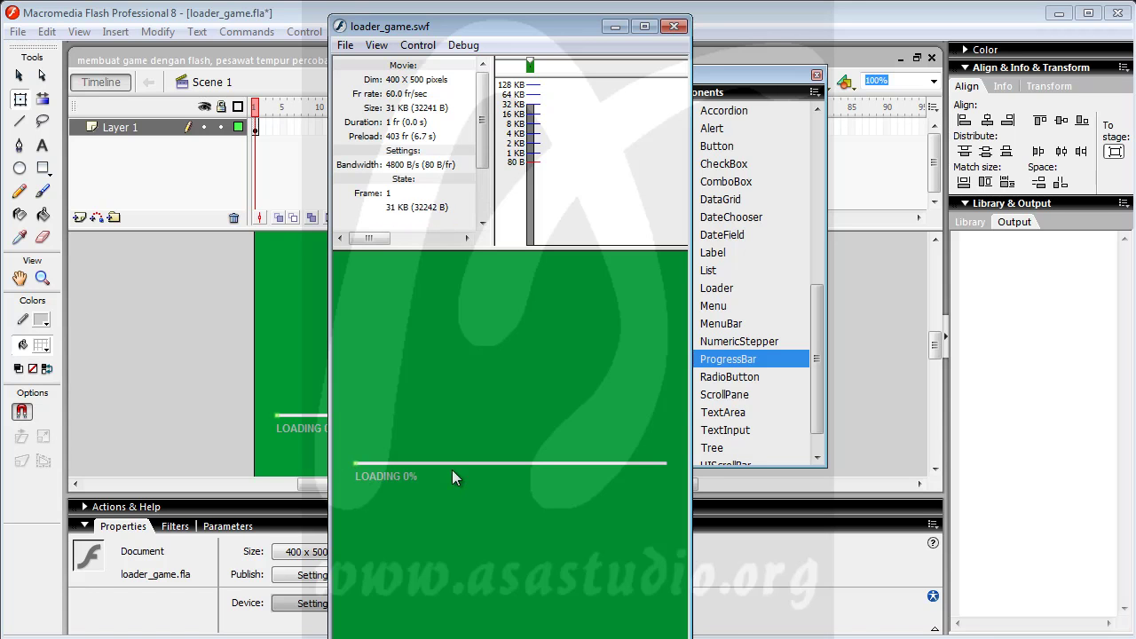
click(675, 26)
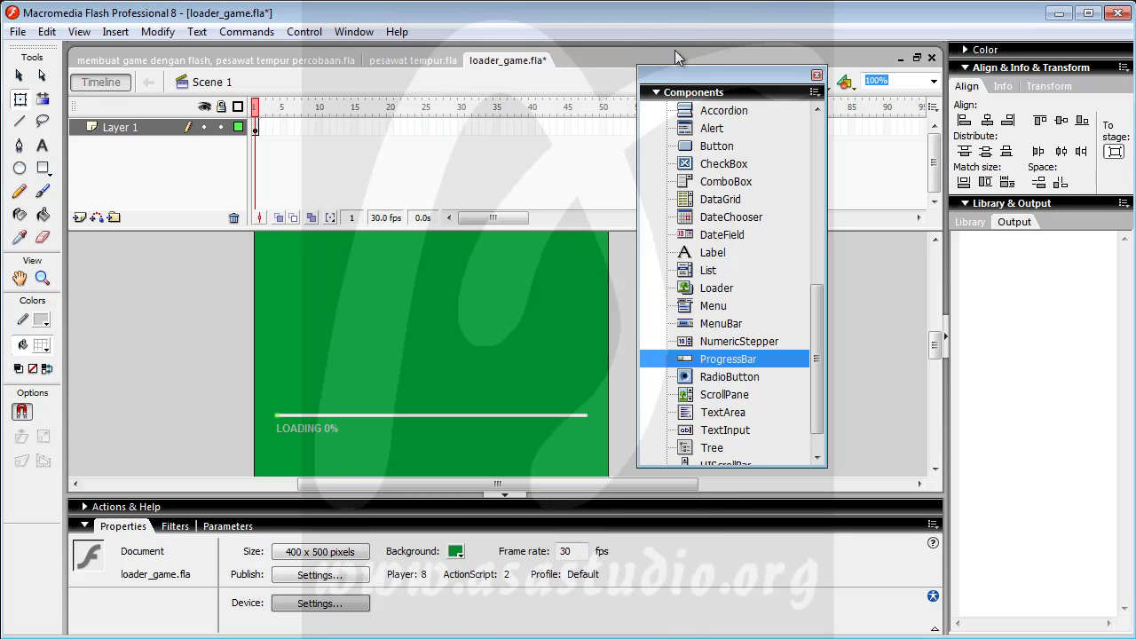
Change the frame rate back to 12 fps and rerun the simulated-download test.
click(572, 552)
text(12)
click(305, 32)
click(328, 164)
click(376, 45)
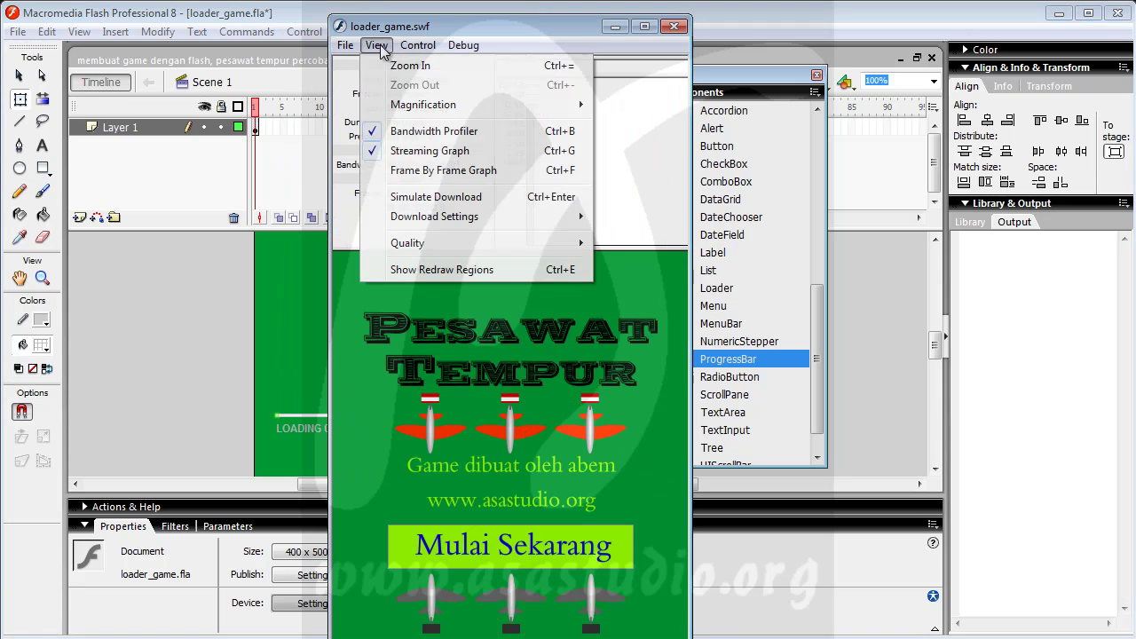
click(402, 196)
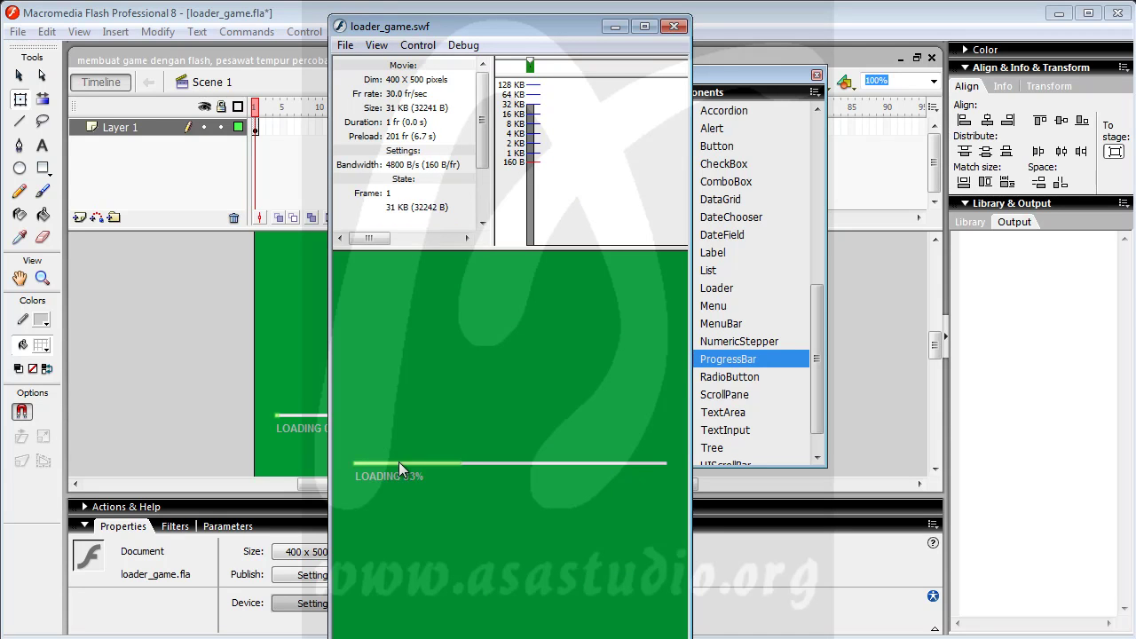
click(677, 28)
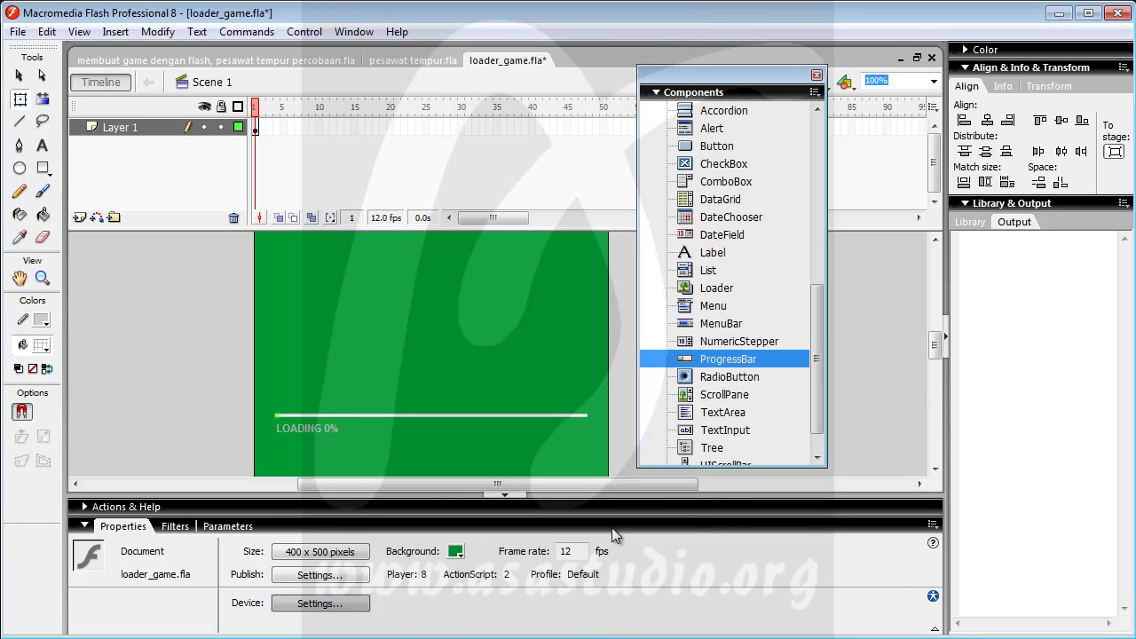
Set the frame rate to 20 fps, simulate the download, and start the game from the title screen.
double_click(572, 552)
text(2)
click(305, 31)
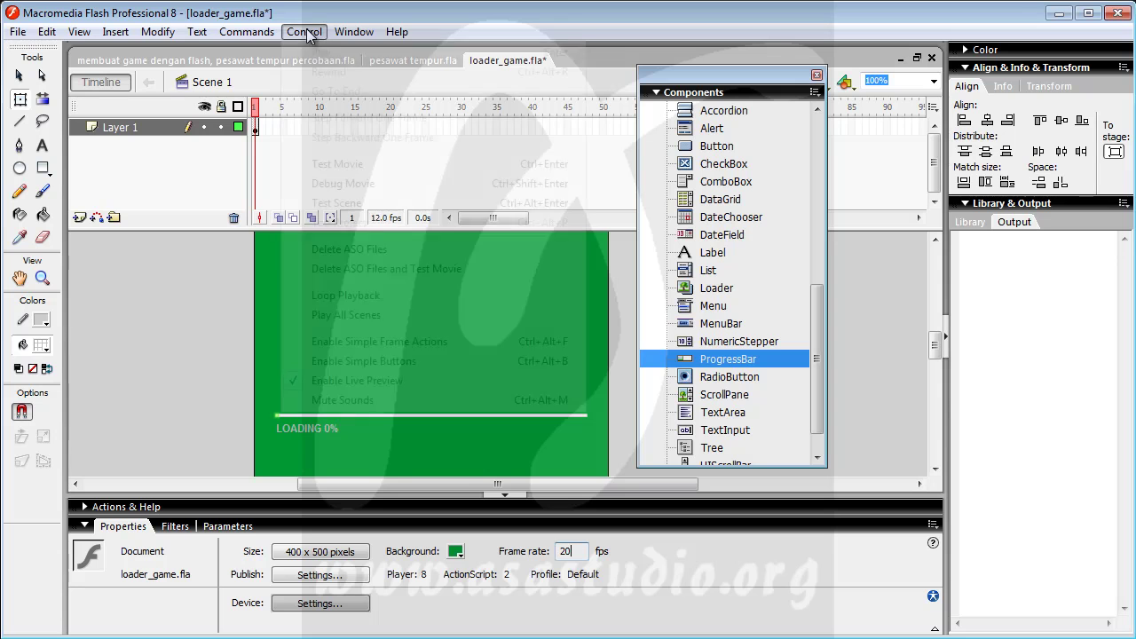
click(333, 164)
click(377, 45)
click(407, 196)
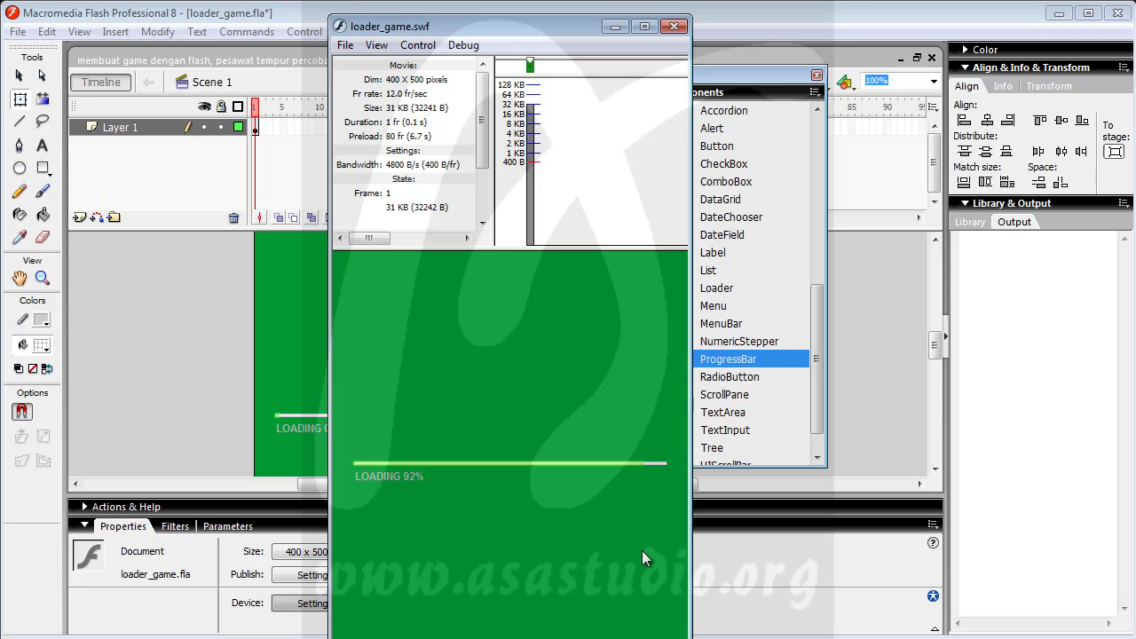
click(604, 551)
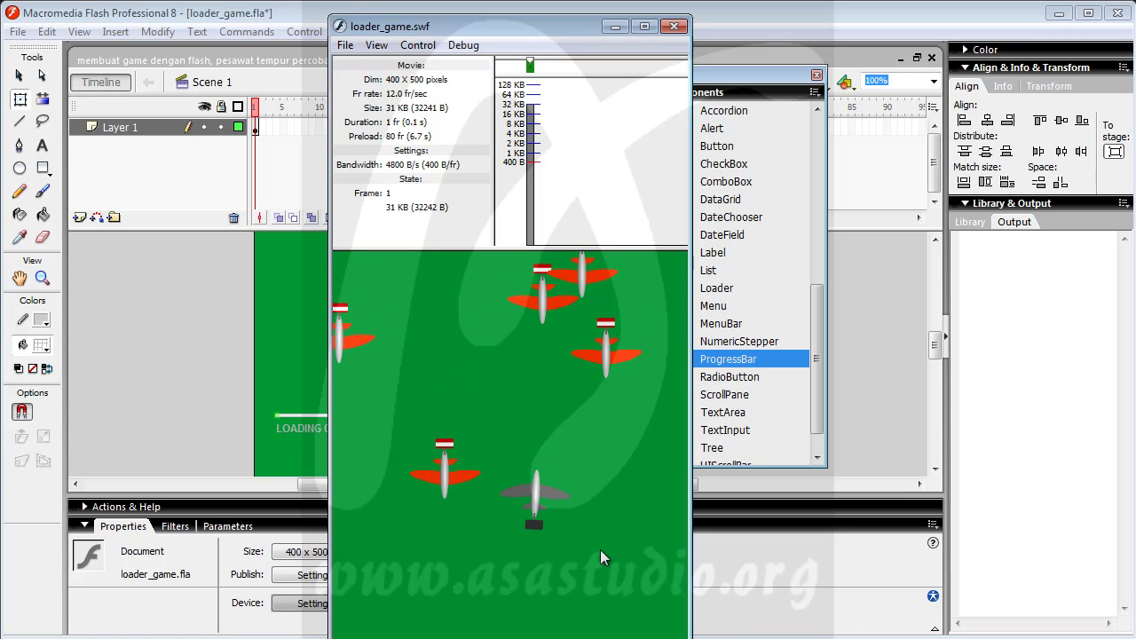
mouse_move(727, 359)
mouse_down()
mouse_move(635, 406)
mouse_move(656, 578)
mouse_up()
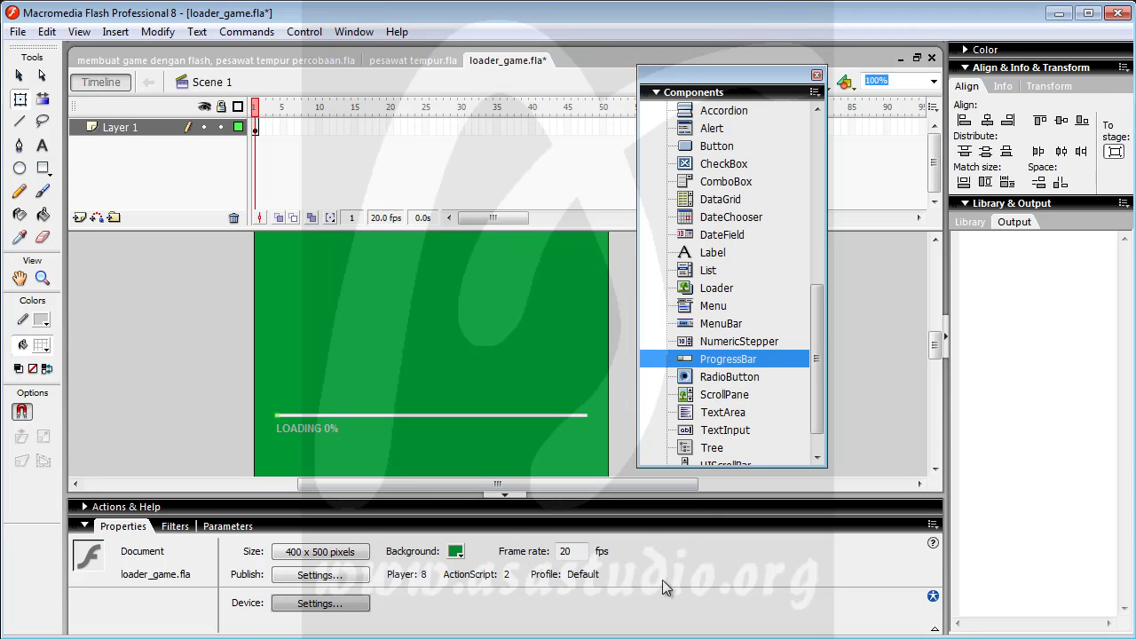
Test at 20 fps under simulated download, click Mulai Sekarang, and steer the plane left and down.
click(566, 551)
text(24)
click(303, 31)
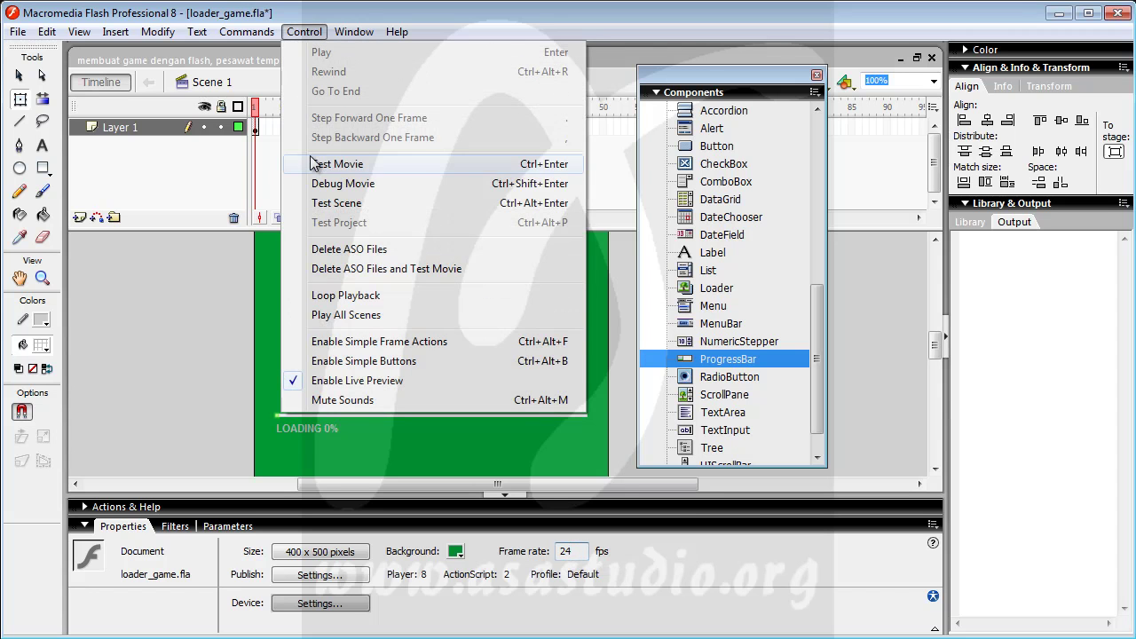
click(337, 163)
click(535, 542)
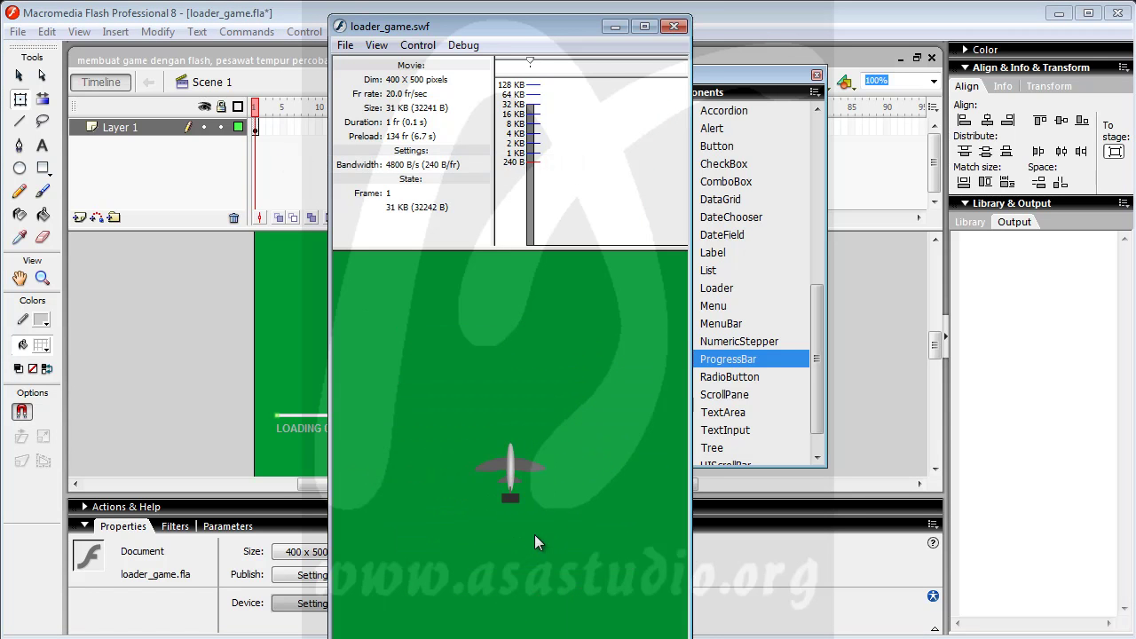
click(373, 44)
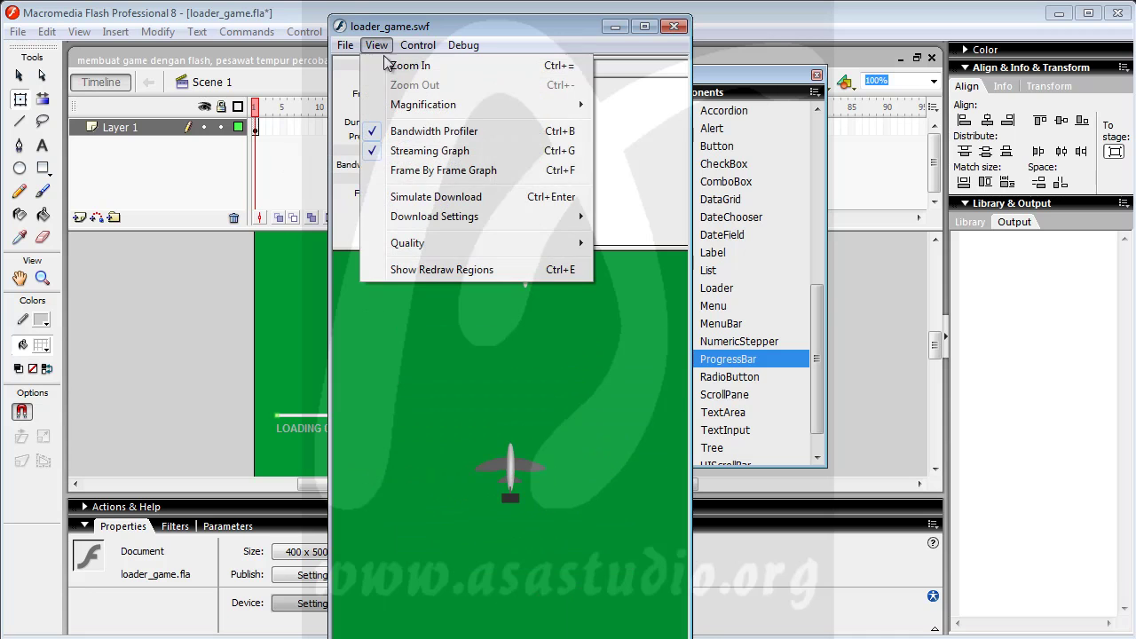
click(397, 197)
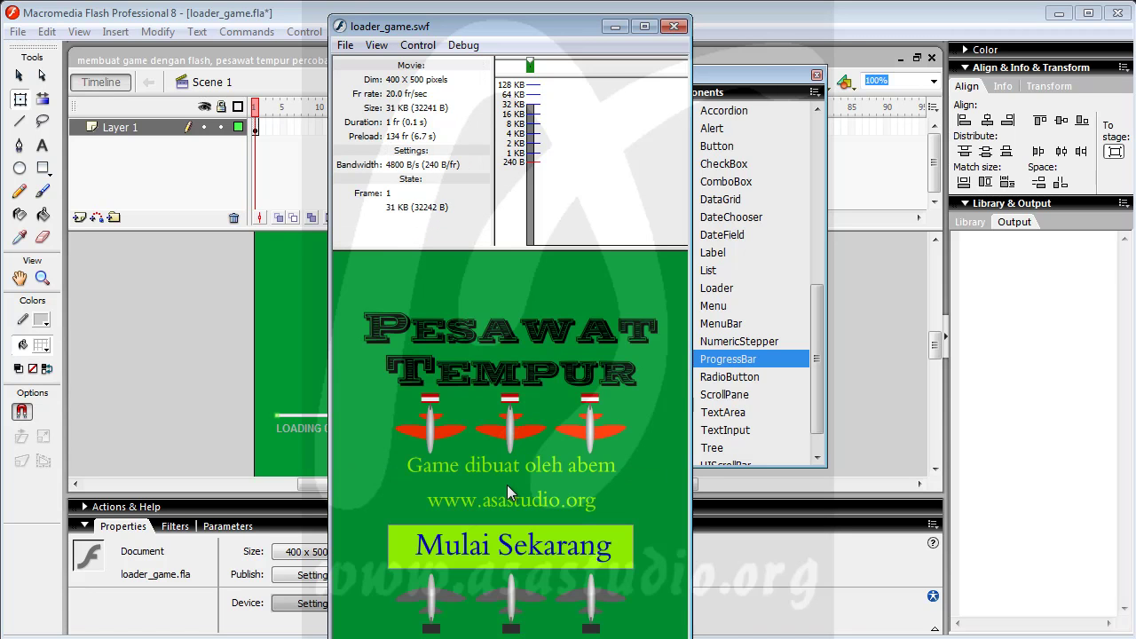
click(519, 540)
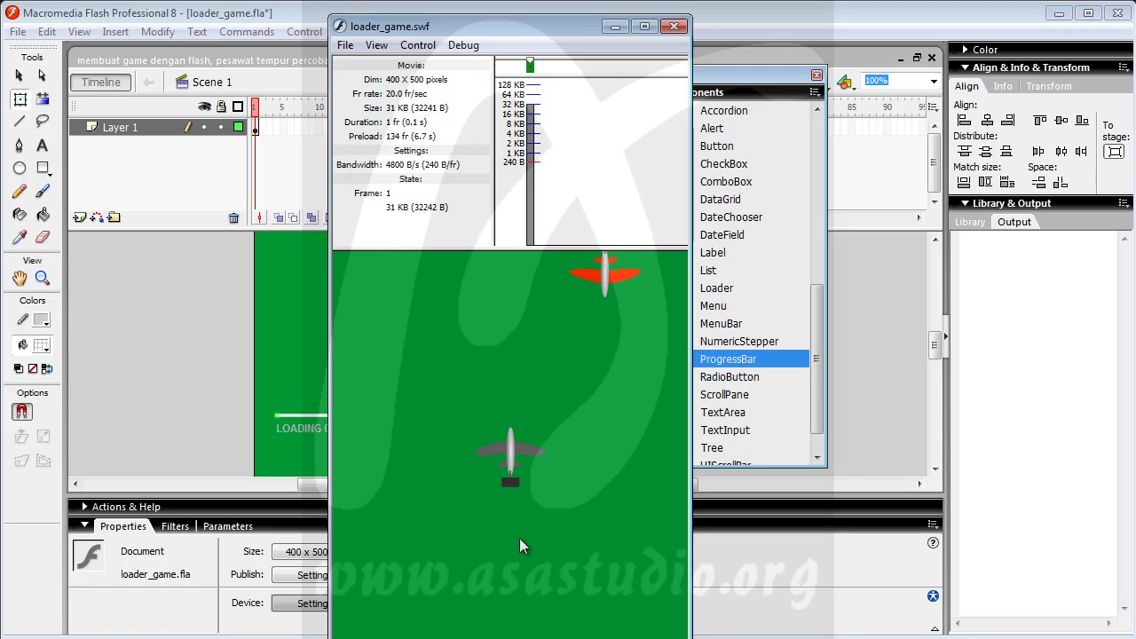
key(Left)
key(Down)
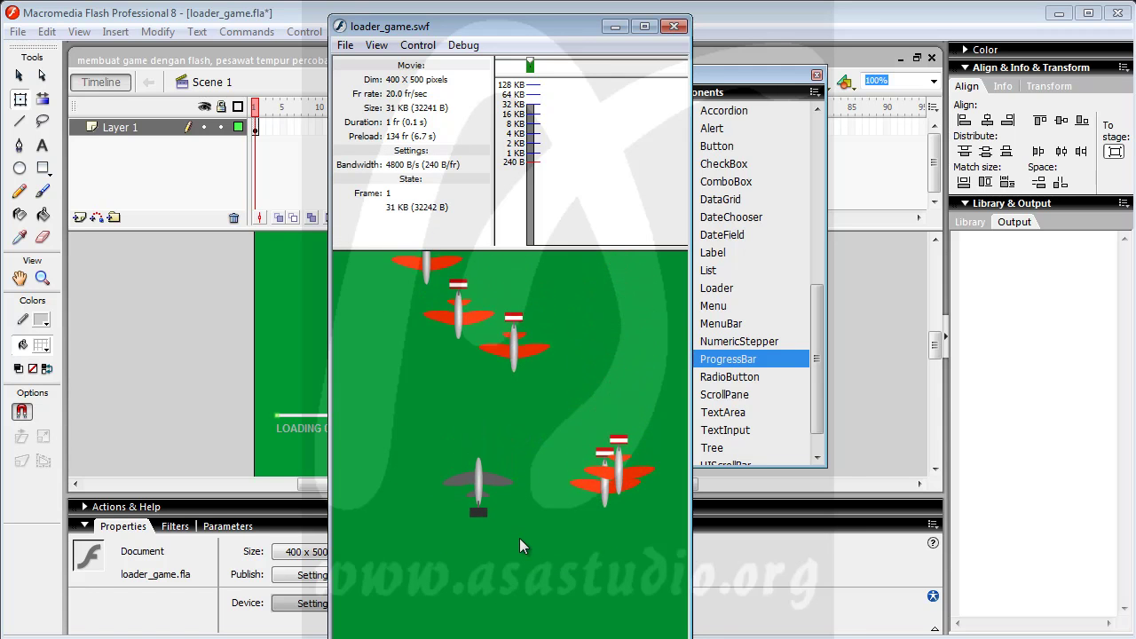